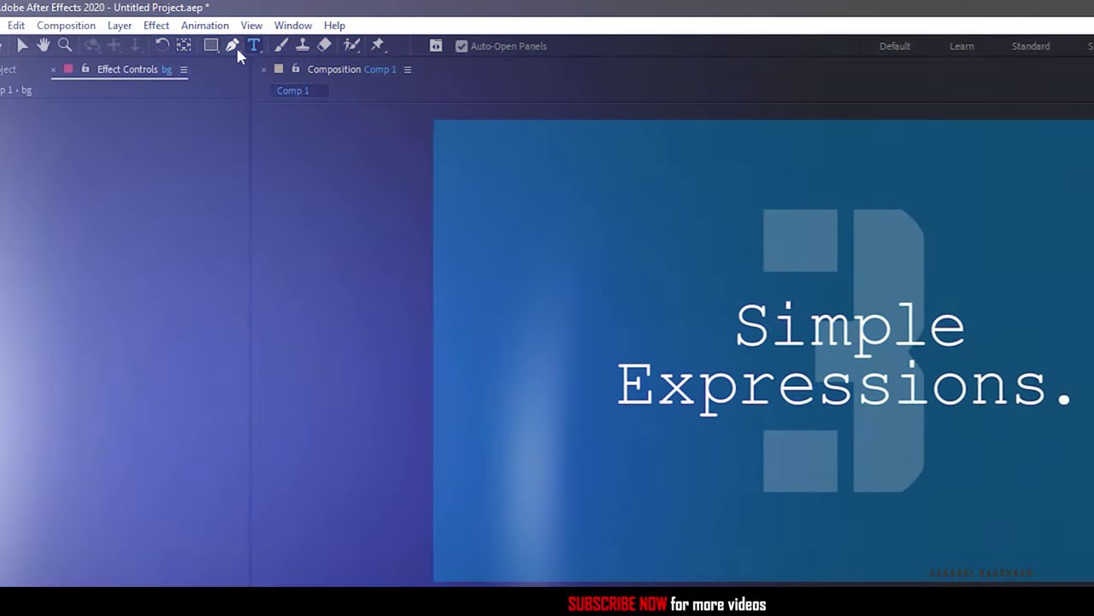
Step: Draw a straight diagonal line with a 25 px stroke beside the title using the Pen tool
{"action": "left_click", "coordinate": [232, 46]}
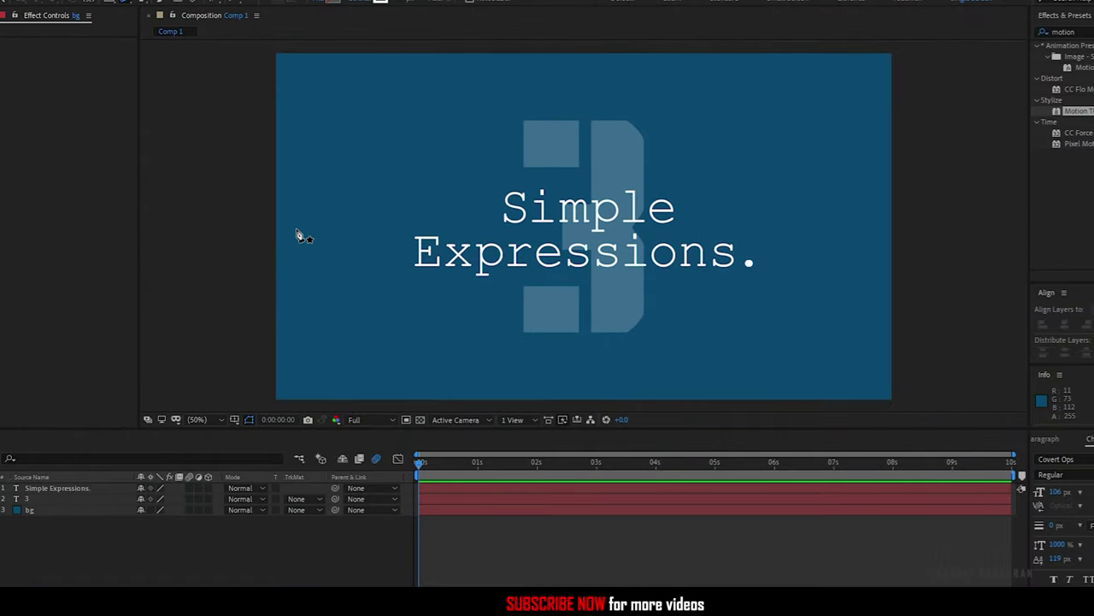
{"action": "left_click", "coordinate": [297, 231]}
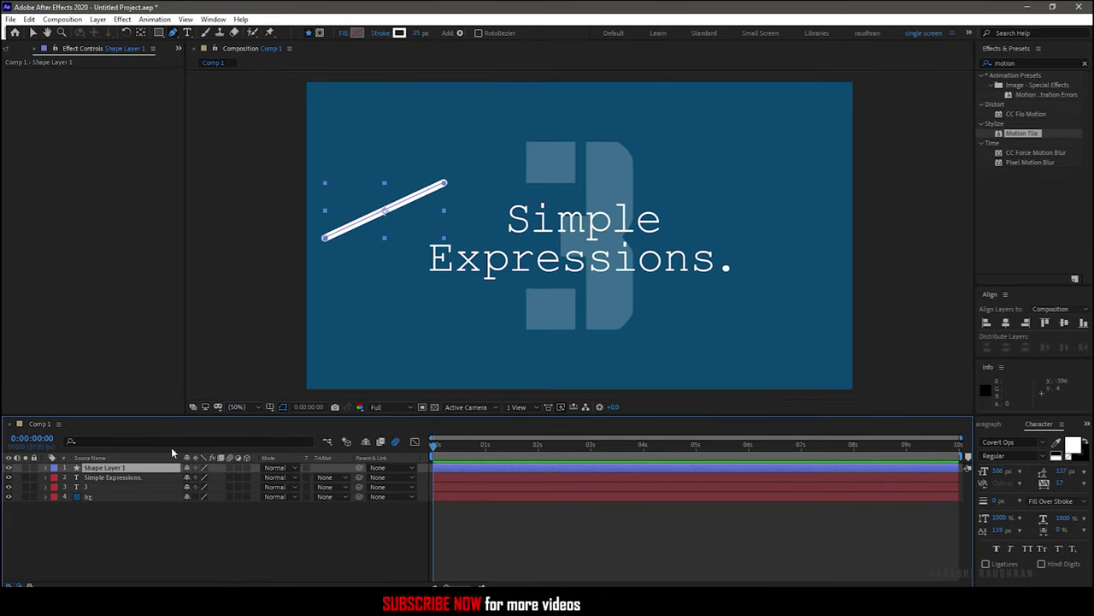
{"action": "left_click", "coordinate": [33, 33]}
Step: Move the line outside the frame beyond its lower-left corner and add a Position keyframe at 0 seconds
{"action": "left_click", "coordinate": [242, 403]}
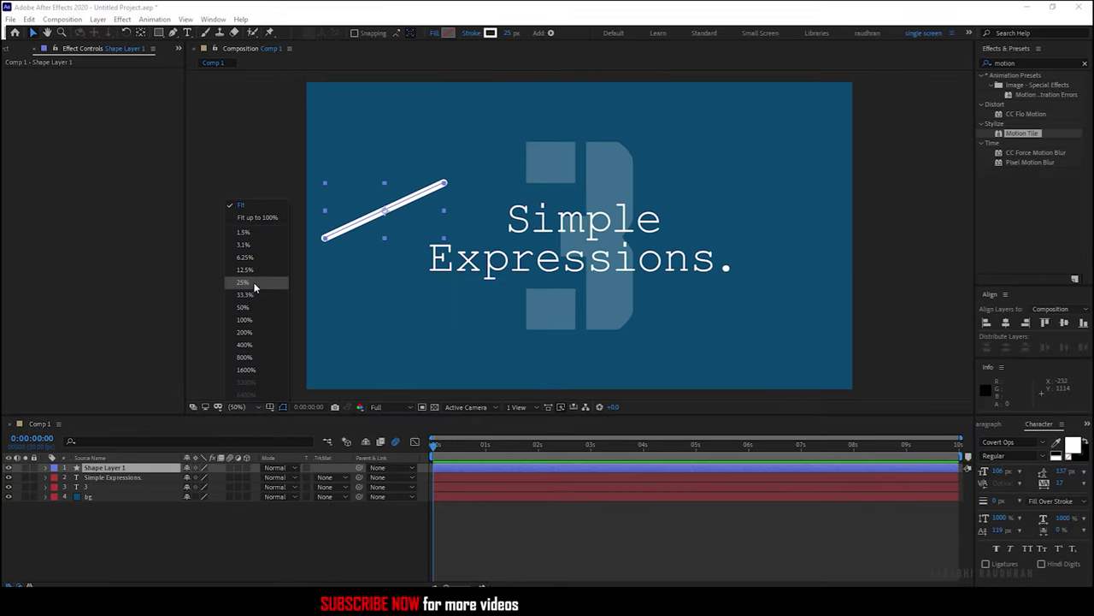
{"action": "left_click", "coordinate": [253, 283]}
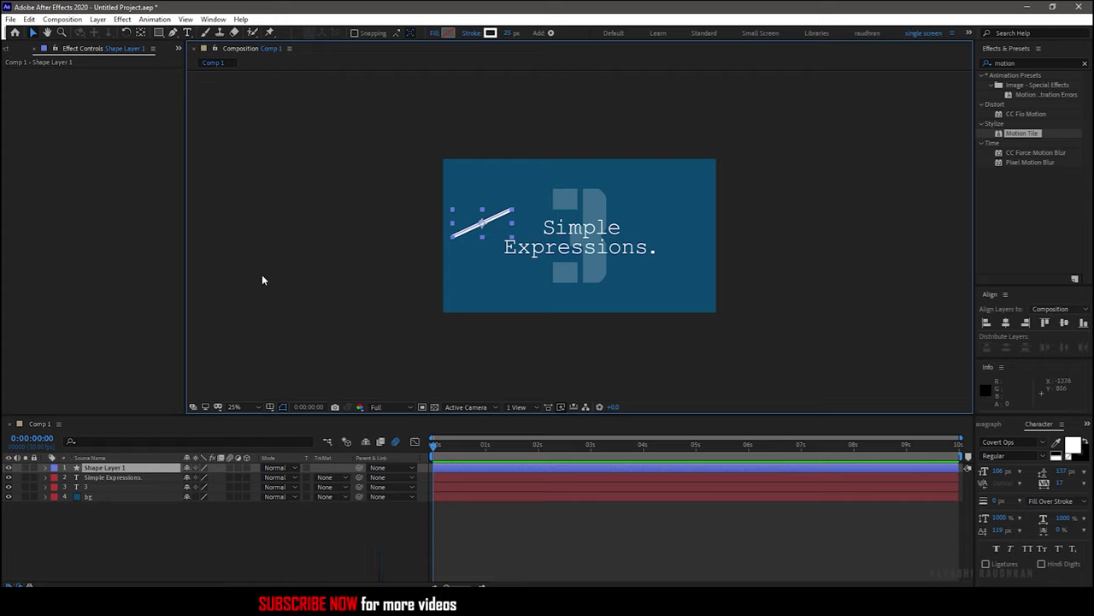
{"action": "left_click_drag", "start_coordinate": [471, 232], "coordinate": [341, 358]}
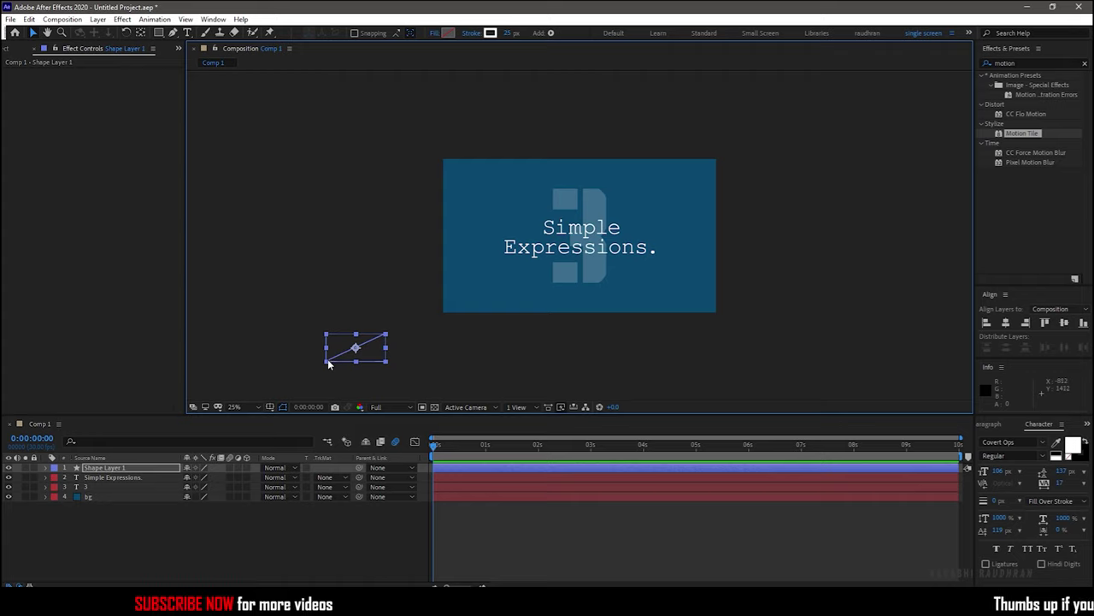
{"action": "key", "text": "p"}
{"action": "left_click", "coordinate": [76, 478]}
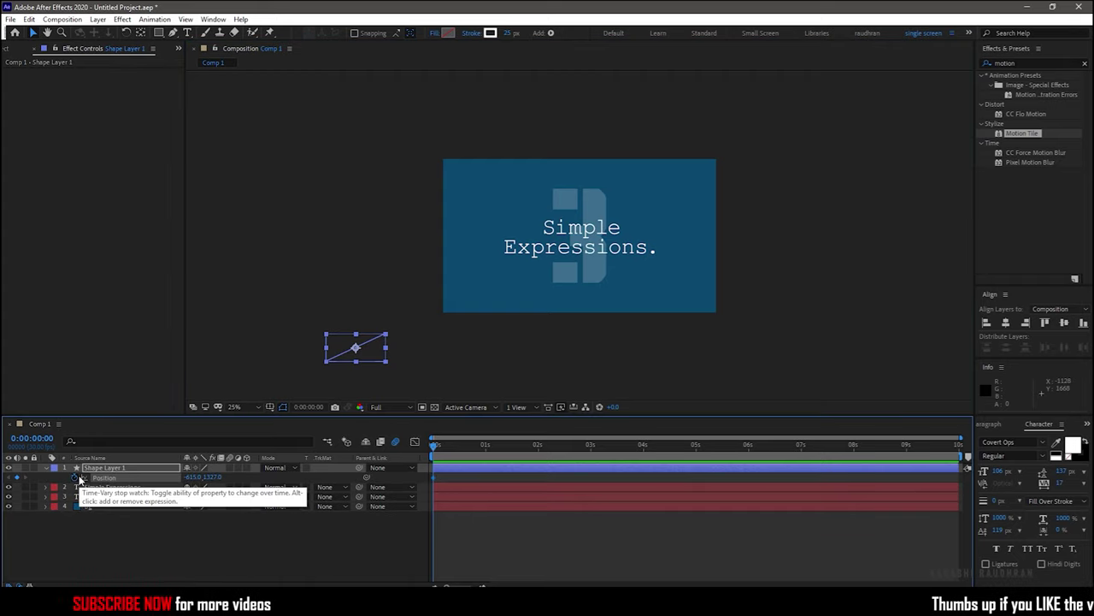
Step: At 1 second, move the line outside the frame beyond its upper-right corner to keyframe its Position, and preview the motion
{"action": "left_click", "coordinate": [486, 448]}
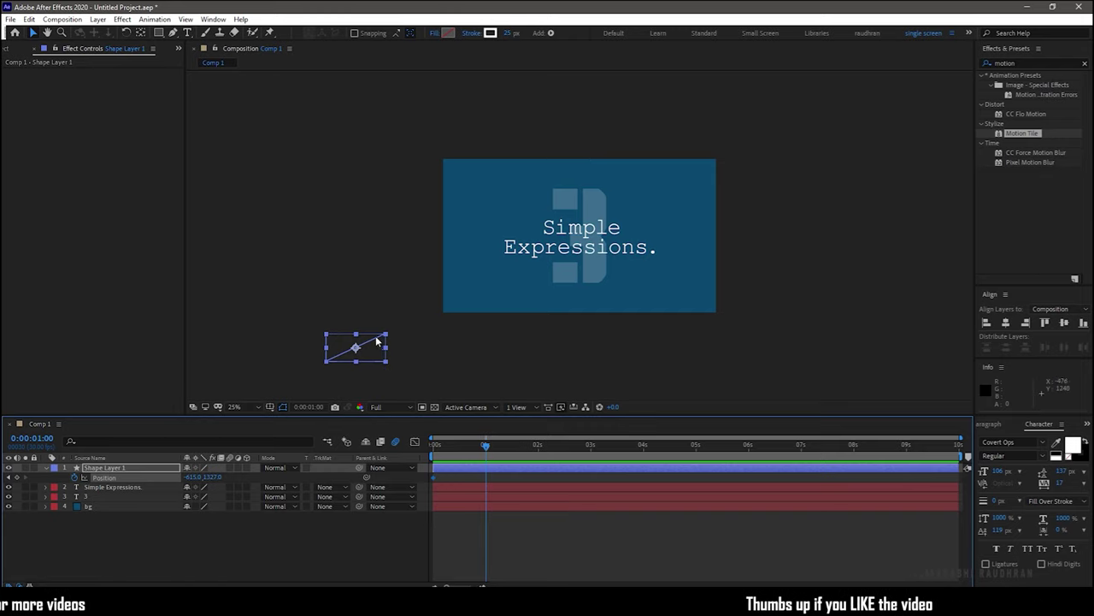
{"action": "left_click_drag", "start_coordinate": [375, 339], "coordinate": [727, 178]}
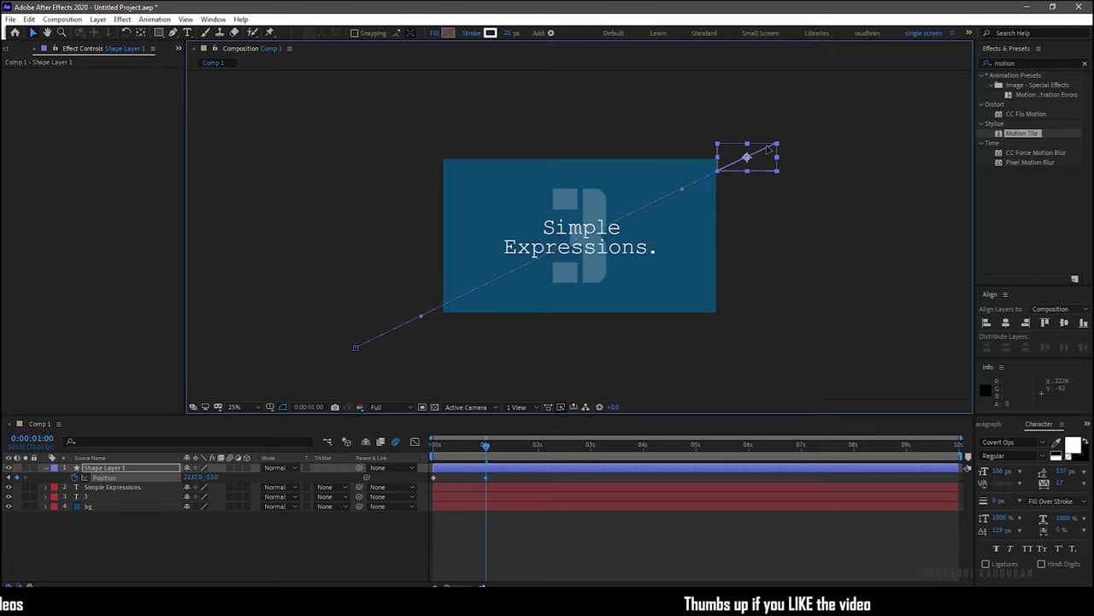
{"action": "left_click_drag", "start_coordinate": [769, 149], "coordinate": [872, 103]}
{"action": "left_click_drag", "start_coordinate": [486, 444], "coordinate": [402, 454]}
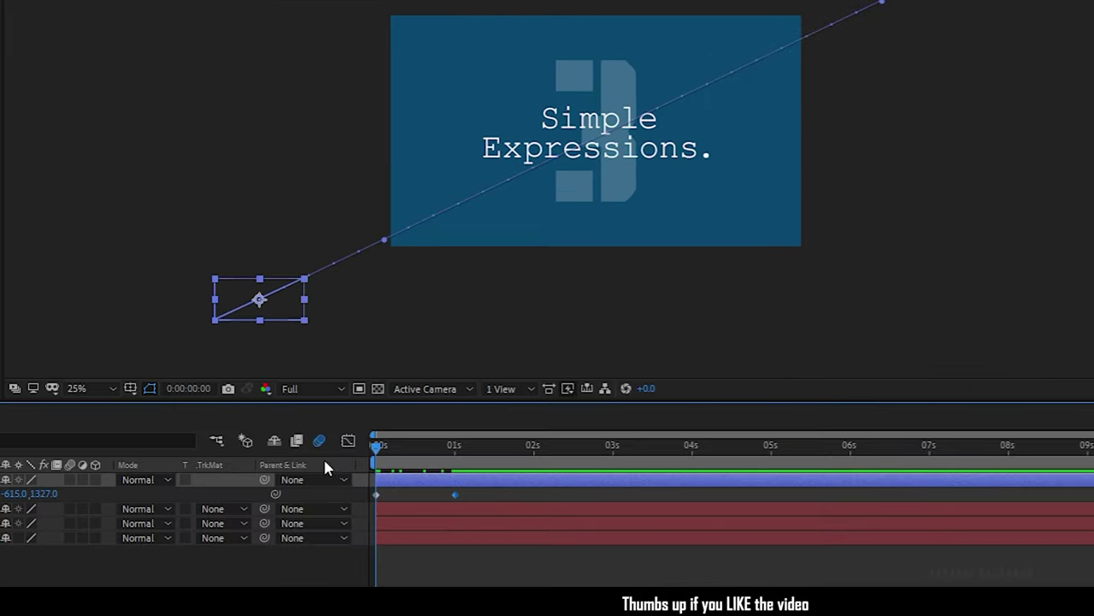
{"action": "key", "text": "space"}
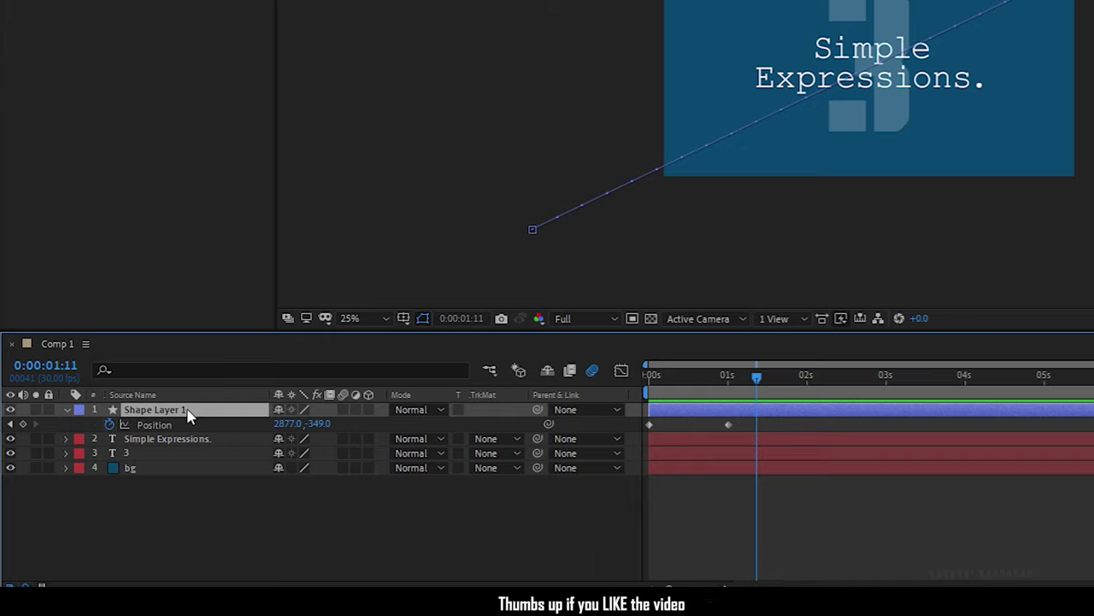
Step: Add the expression loopOut() to the Position of Shape Layer 1 and preview the looping line
{"action": "left_click", "coordinate": [110, 425], "text": "alt"}
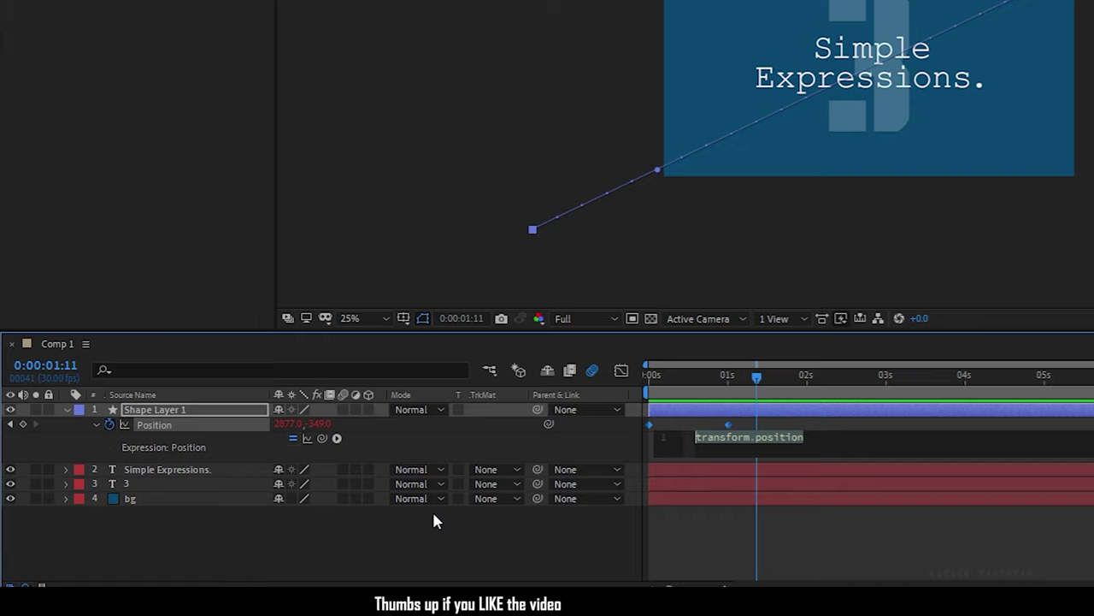
{"action": "type", "text": "loop"}
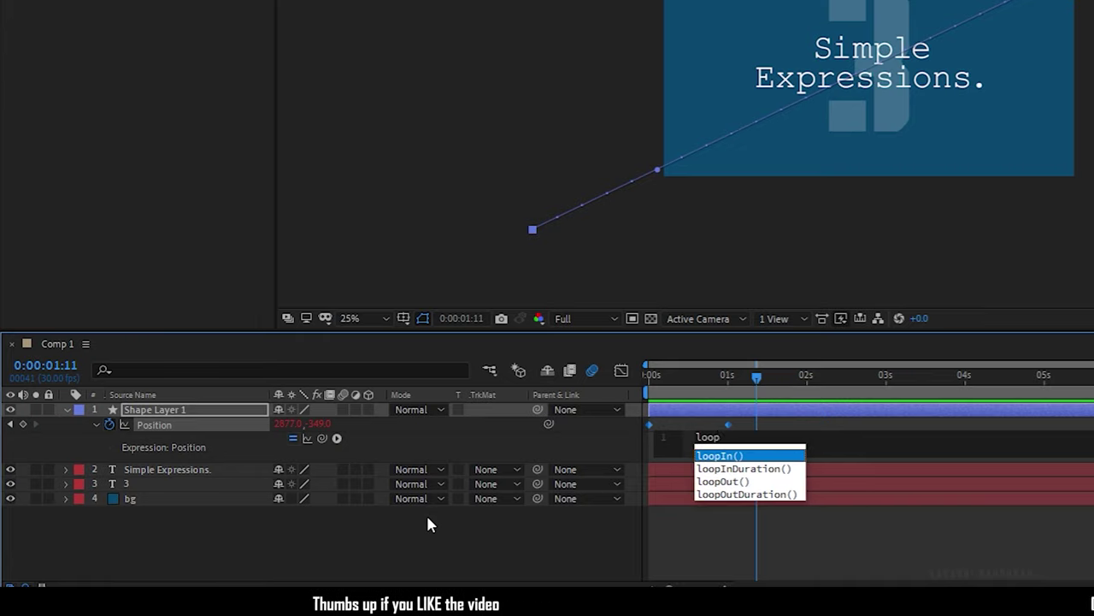
{"action": "type", "text": "Out"}
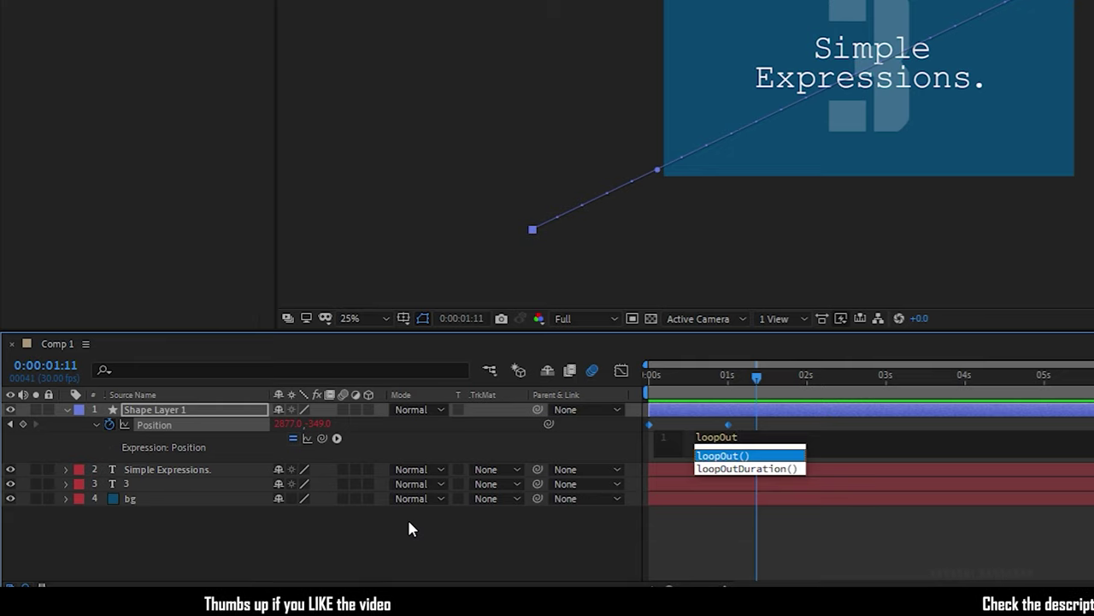
{"action": "key", "text": "Return"}
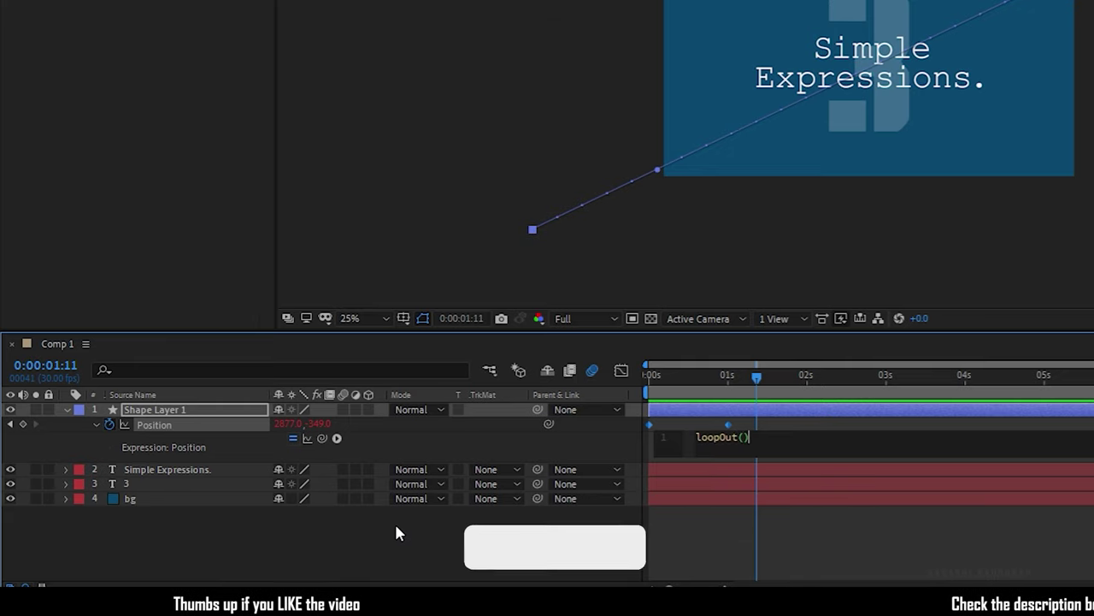
{"action": "left_click", "coordinate": [813, 532]}
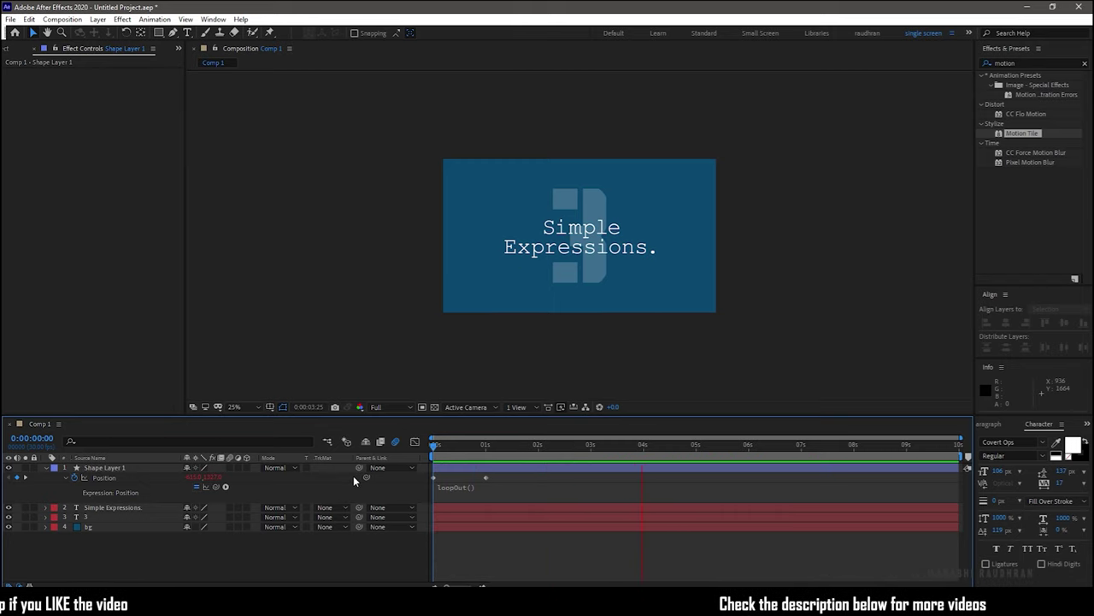
{"action": "key", "text": "space"}
Step: Enable motion blur on Shape Layer 1 and preview the animation from the start
{"action": "left_click", "coordinate": [230, 468]}
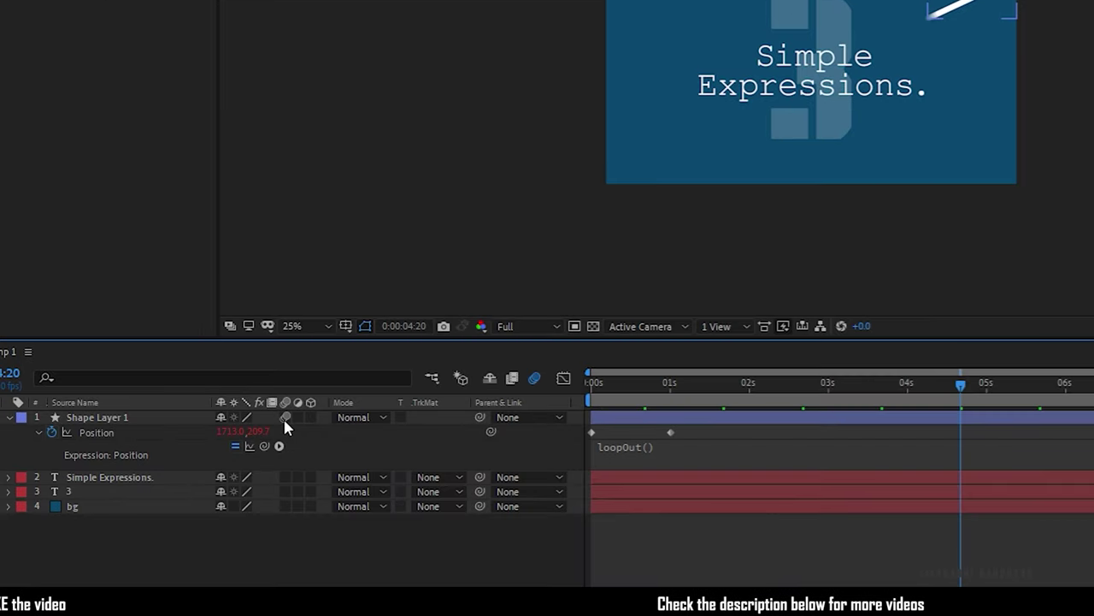
{"action": "left_click_drag", "start_coordinate": [719, 386], "coordinate": [394, 403]}
{"action": "key", "text": "space"}
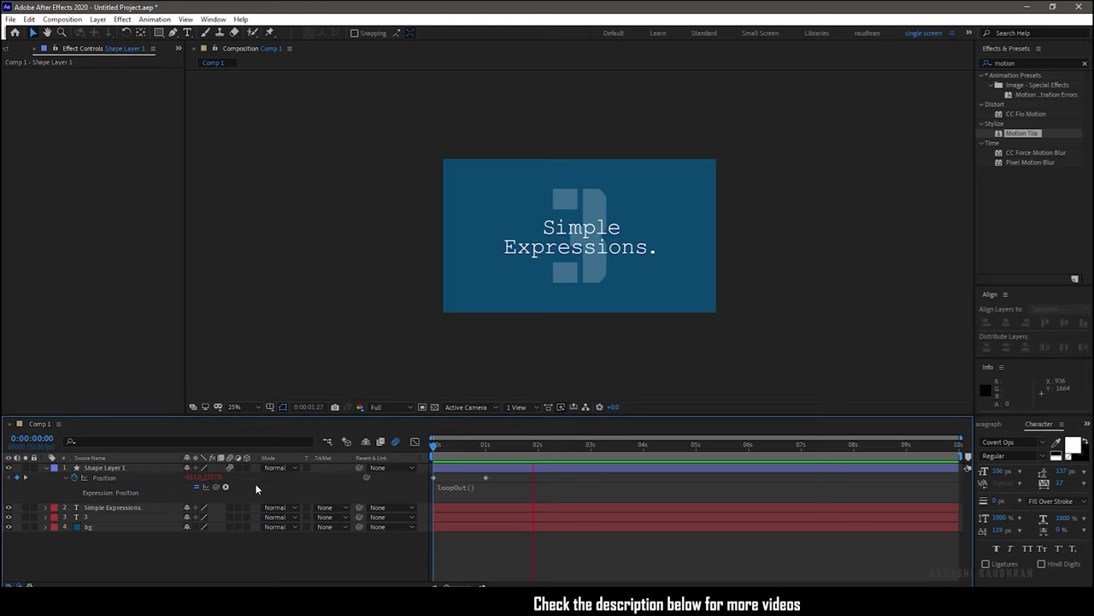
{"action": "key", "text": "space"}
Step: Collapse the properties of Shape Layer 1 and rename the layer as line
{"action": "left_click", "coordinate": [46, 467]}
{"action": "left_click", "coordinate": [121, 468]}
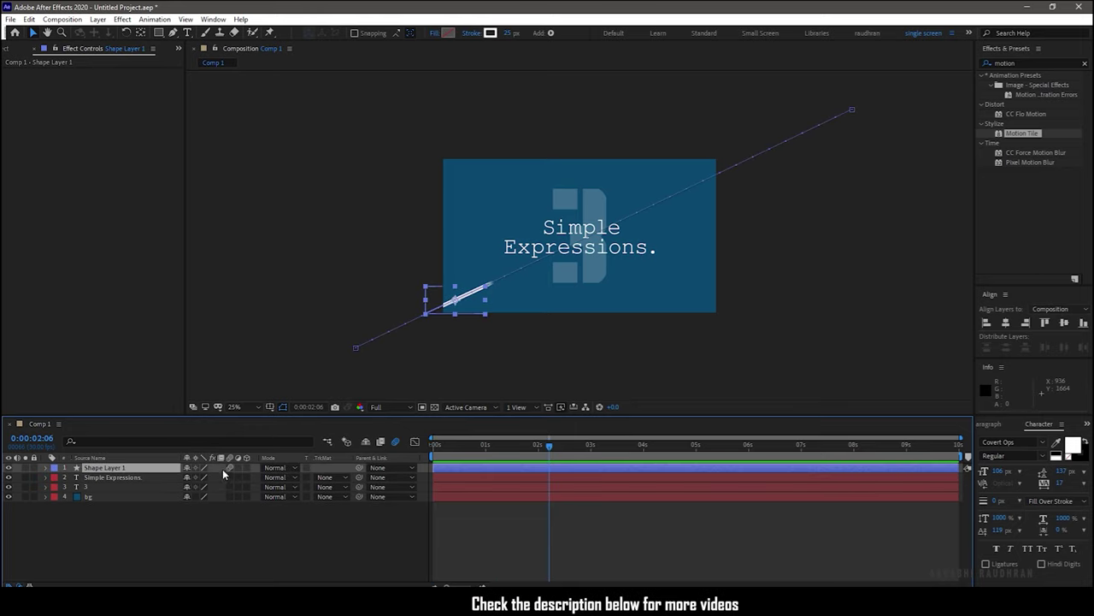
{"action": "key", "text": "Return"}
Step: Duplicate the line layer four times, spreading the copies apart by changing their anchor points, and preview the result
{"action": "key", "text": "ctrl+d"}
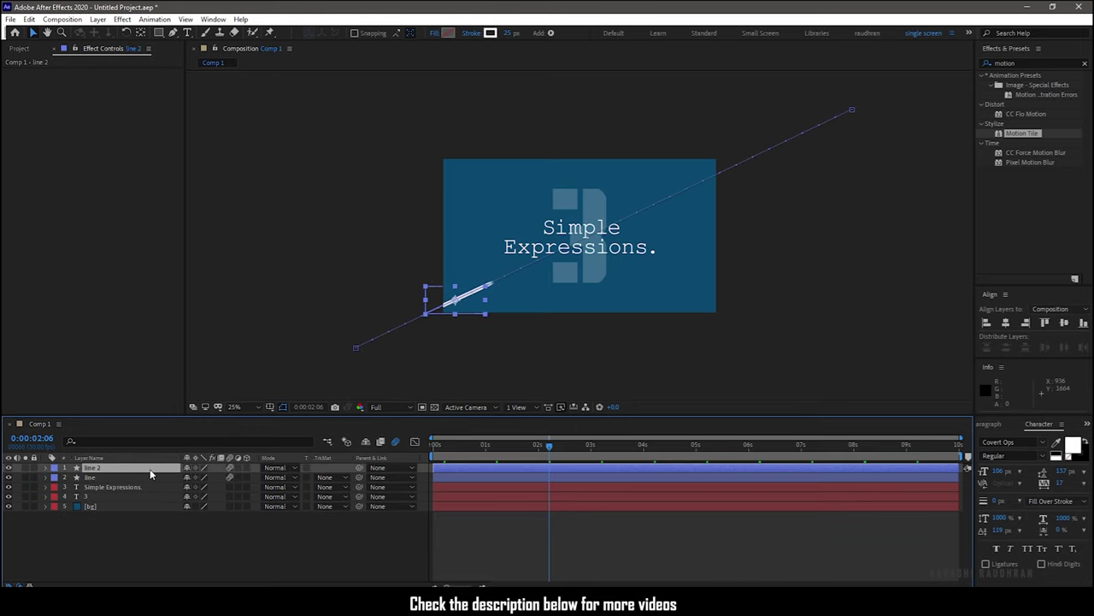
{"action": "key", "text": "a"}
{"action": "key", "text": "ctrl+d"}
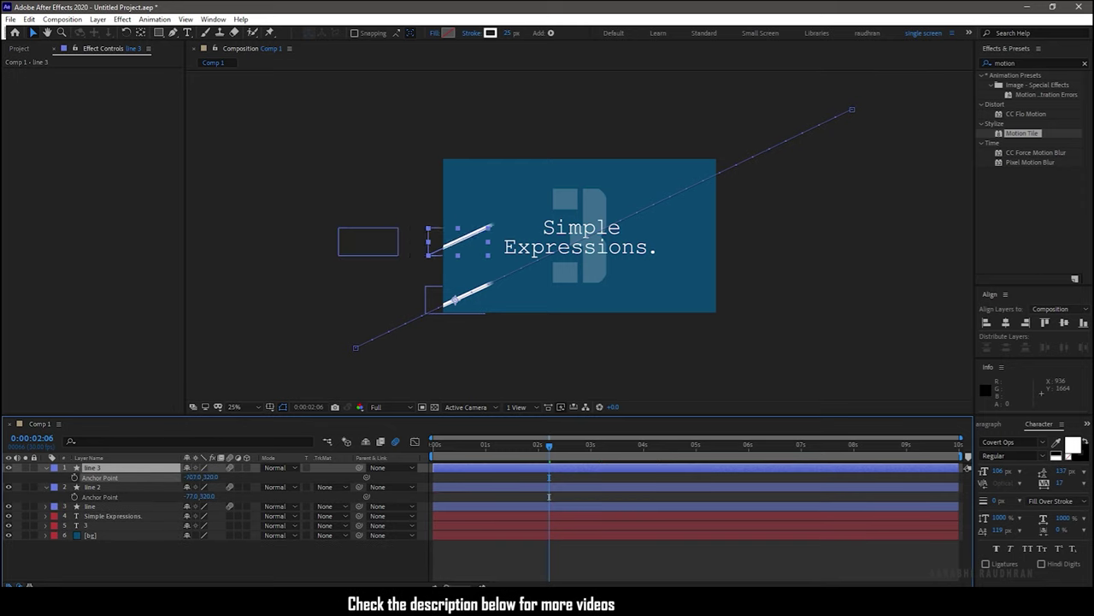
{"action": "key", "text": "ctrl+d"}
{"action": "key", "text": "ctrl+d"}
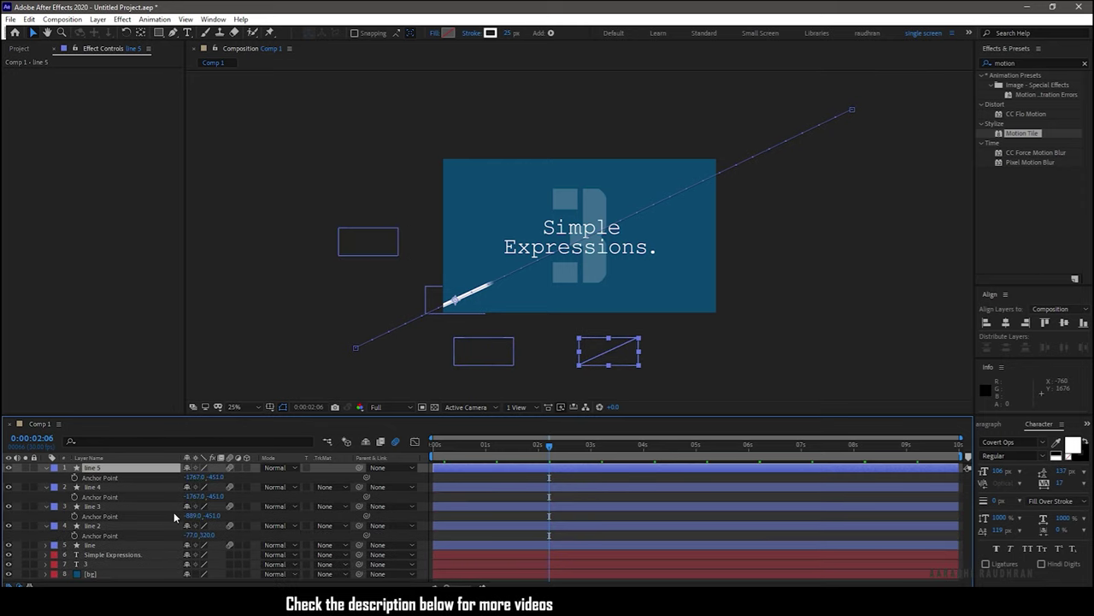
{"action": "left_click_drag", "start_coordinate": [958, 331], "coordinate": [1056, 316]}
{"action": "key", "text": "space"}
{"action": "key", "text": "space"}
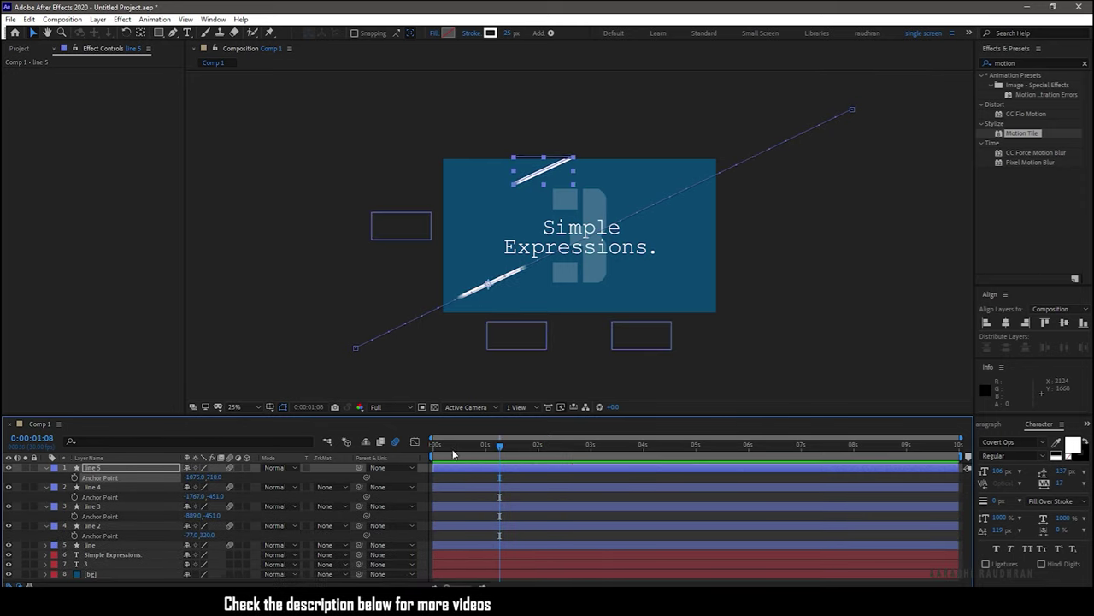
Step: Stagger the start times of the line 2, line 3, line 4 and line 5 layers and preview the timing
{"action": "mouse_move", "coordinate": [454, 448]}
{"action": "left_mouse_down"}
{"action": "mouse_move", "coordinate": [439, 446]}
{"action": "mouse_move", "coordinate": [460, 446]}
{"action": "left_mouse_up"}
{"action": "left_click", "coordinate": [447, 526]}
{"action": "key", "text": "["}
{"action": "left_click", "coordinate": [458, 507]}
{"action": "key", "text": "["}
{"action": "left_click", "coordinate": [467, 488]}
{"action": "key", "text": "["}
{"action": "left_click", "coordinate": [480, 469]}
{"action": "key", "text": "["}
{"action": "key", "text": "space"}
{"action": "key", "text": "space"}
Step: Lower the horizontal Anchor Point value of the line 5 layer and preview the animation
{"action": "left_click_drag", "start_coordinate": [191, 478], "coordinate": [159, 478]}
{"action": "key", "text": "space"}
{"action": "key", "text": "space"}
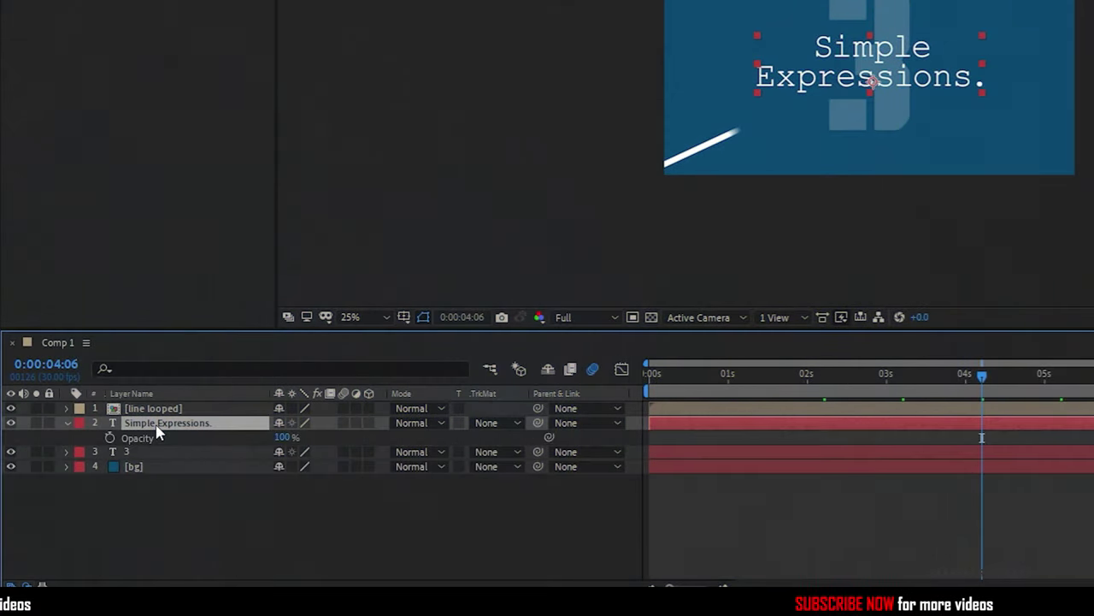
Step: Add the expression wiggle(5,200) to the Opacity of the Simple Expressions. text layer and preview the flicker from the start
{"action": "left_click", "coordinate": [110, 439], "text": "alt"}
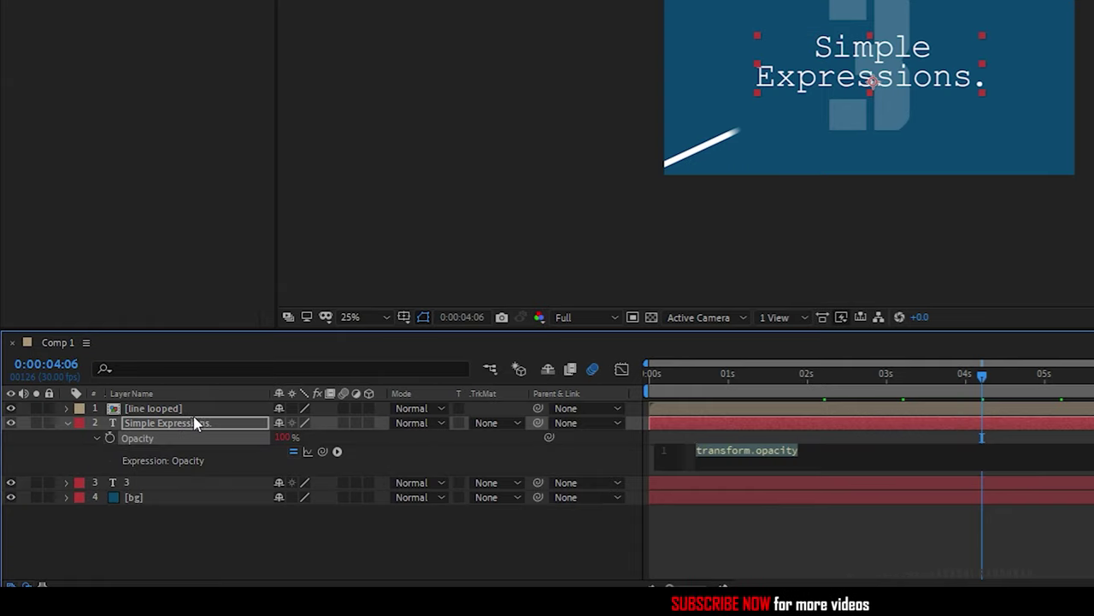
{"action": "type", "text": "wiggl"}
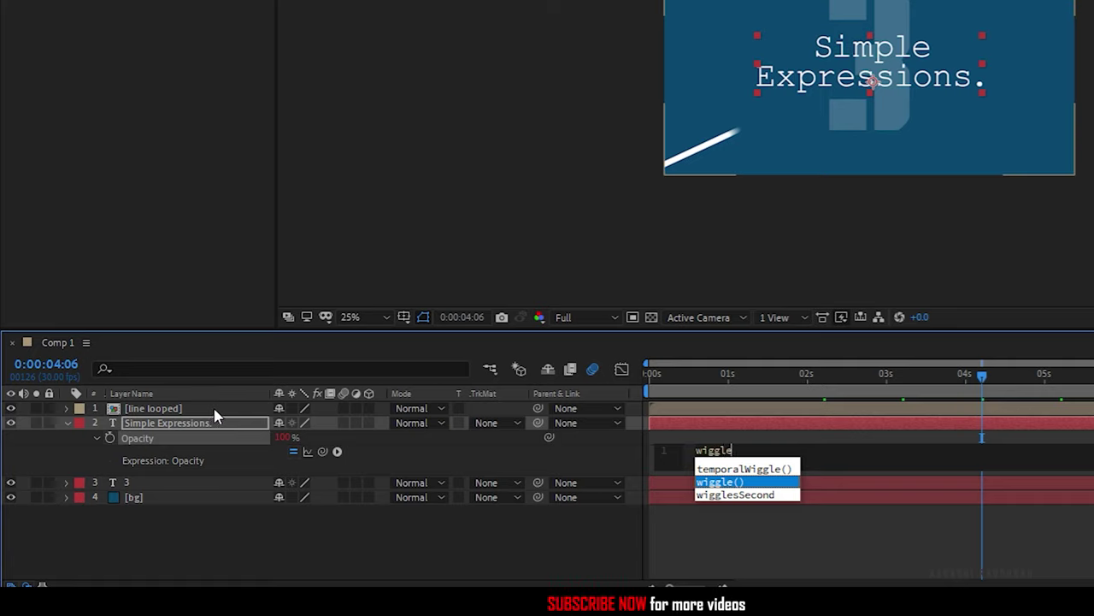
{"action": "type", "text": "e"}
{"action": "key", "text": "Return"}
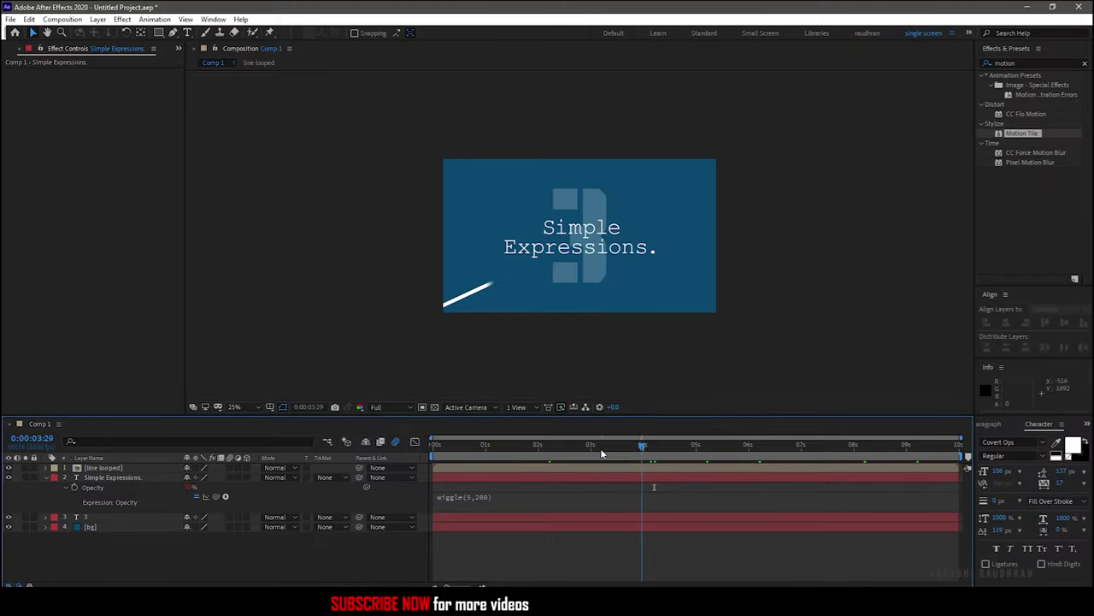
{"action": "key", "text": "Home"}
{"action": "key", "text": "space"}
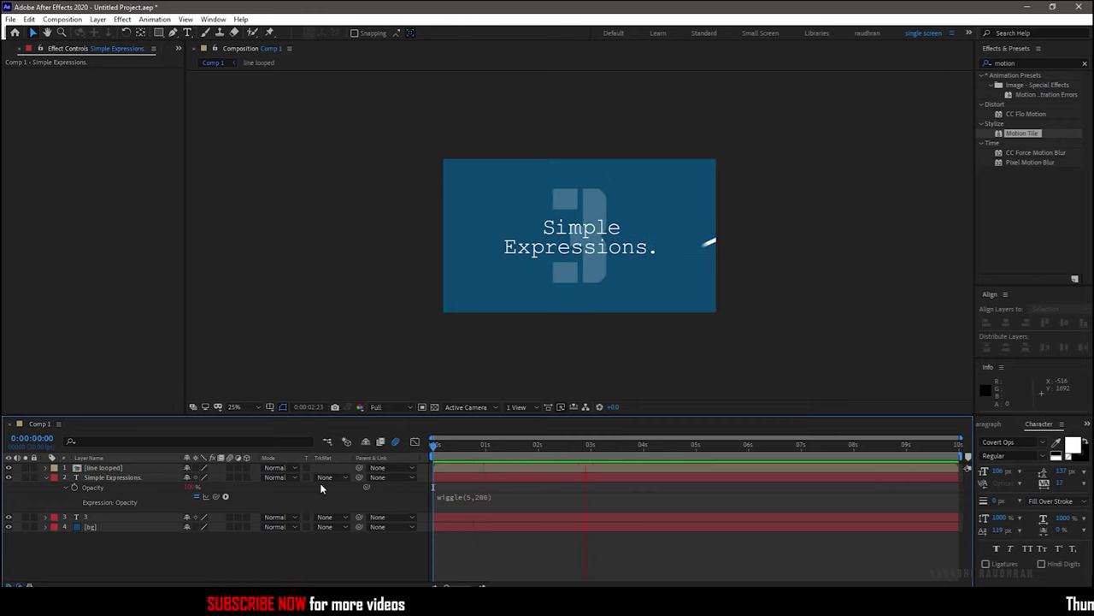
{"action": "key", "text": "space"}
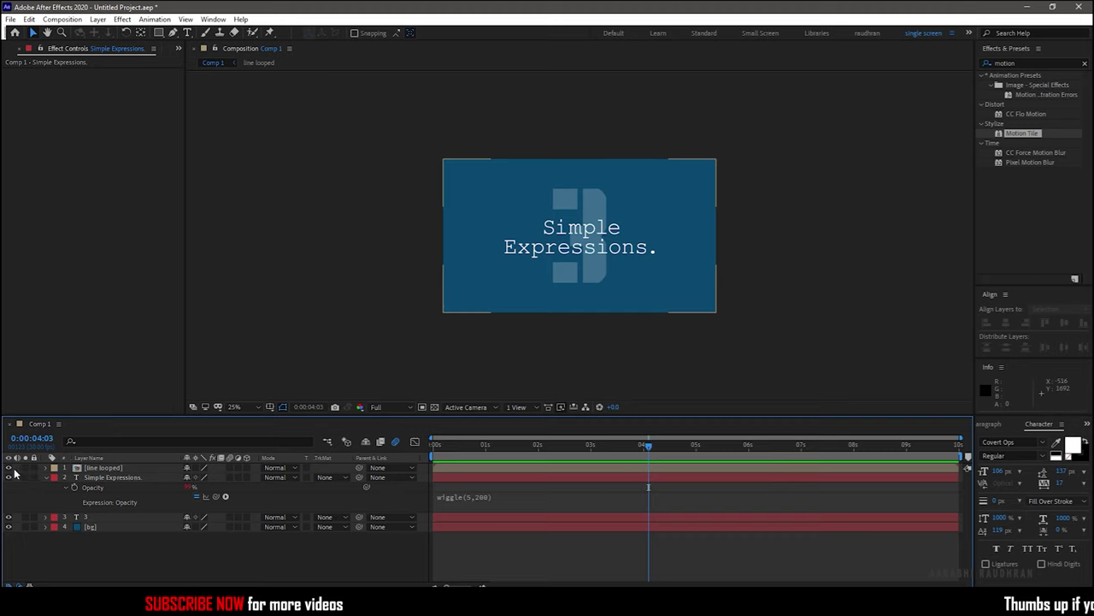
Step: Hide the line looped layer and preview the flickering title on its own
{"action": "left_click", "coordinate": [9, 468]}
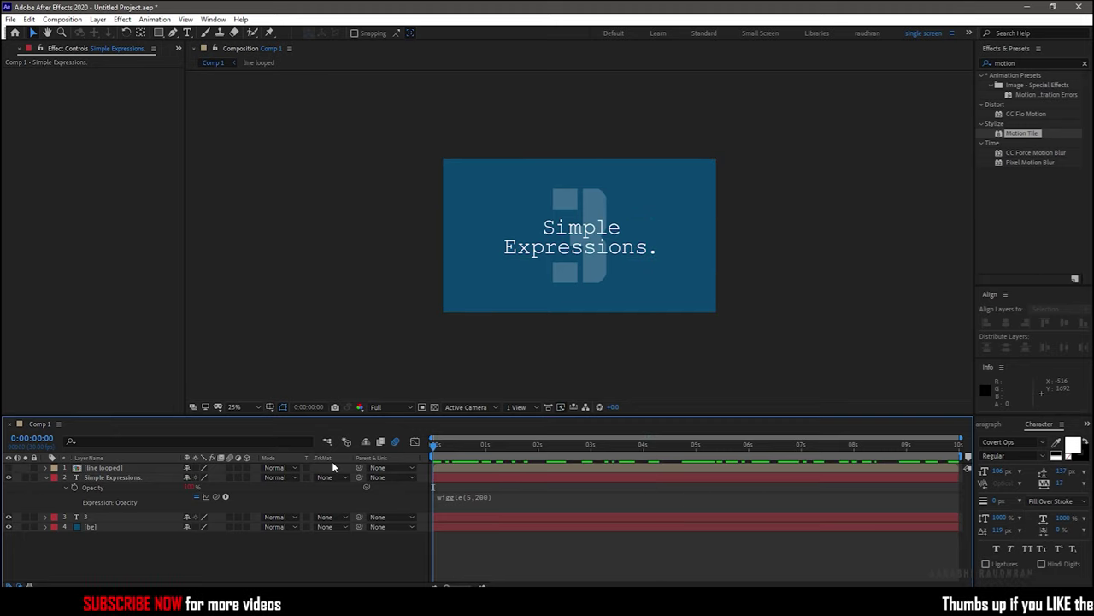
{"action": "key", "text": "space"}
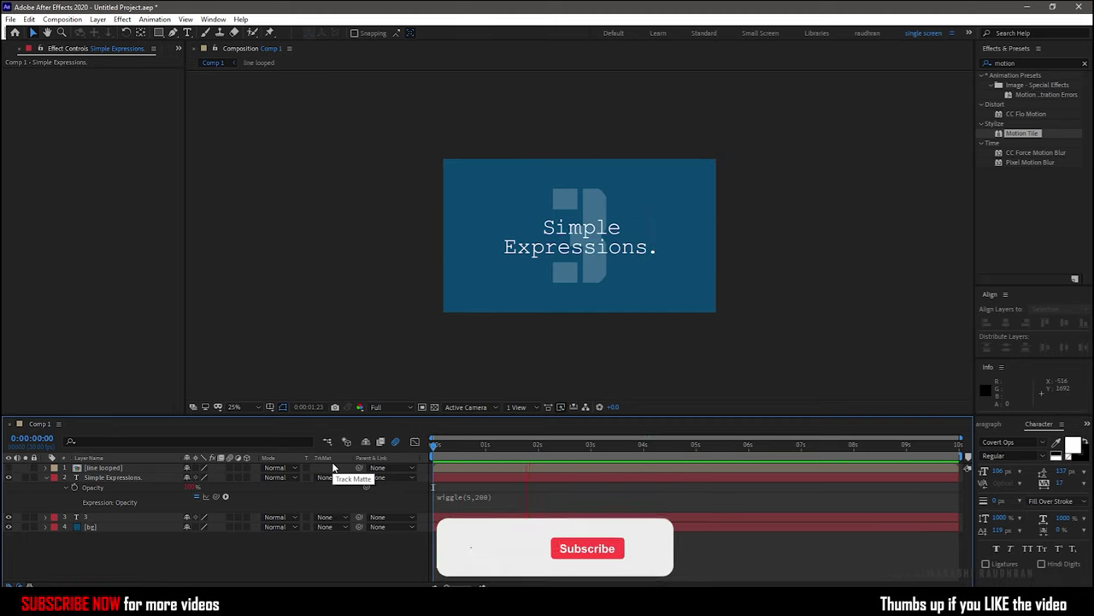
{"action": "key", "text": "space"}
{"action": "key", "text": "Home"}
{"action": "key", "text": "space"}
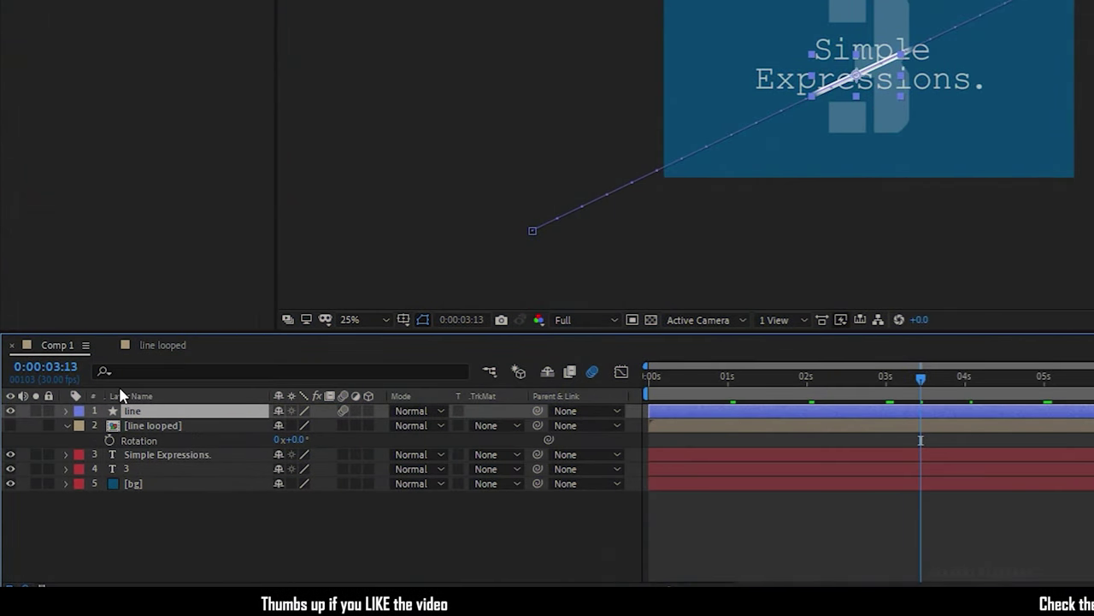
Step: Add the expression time*50 to the Rotation of the line layer
{"action": "key", "text": "r"}
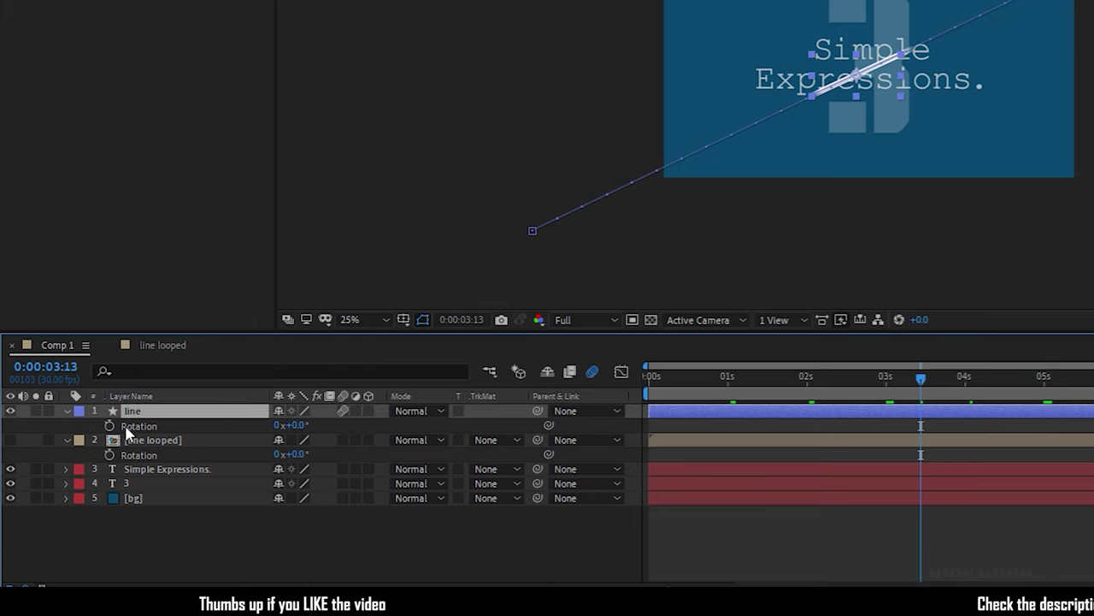
{"action": "left_click", "coordinate": [109, 426], "text": "alt"}
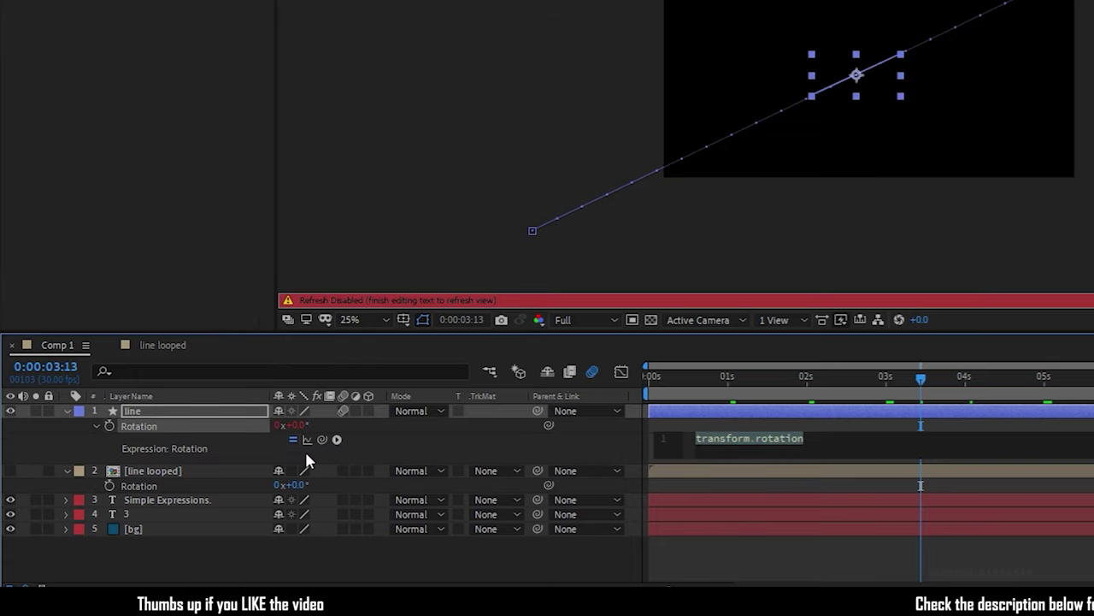
{"action": "type", "text": "time"}
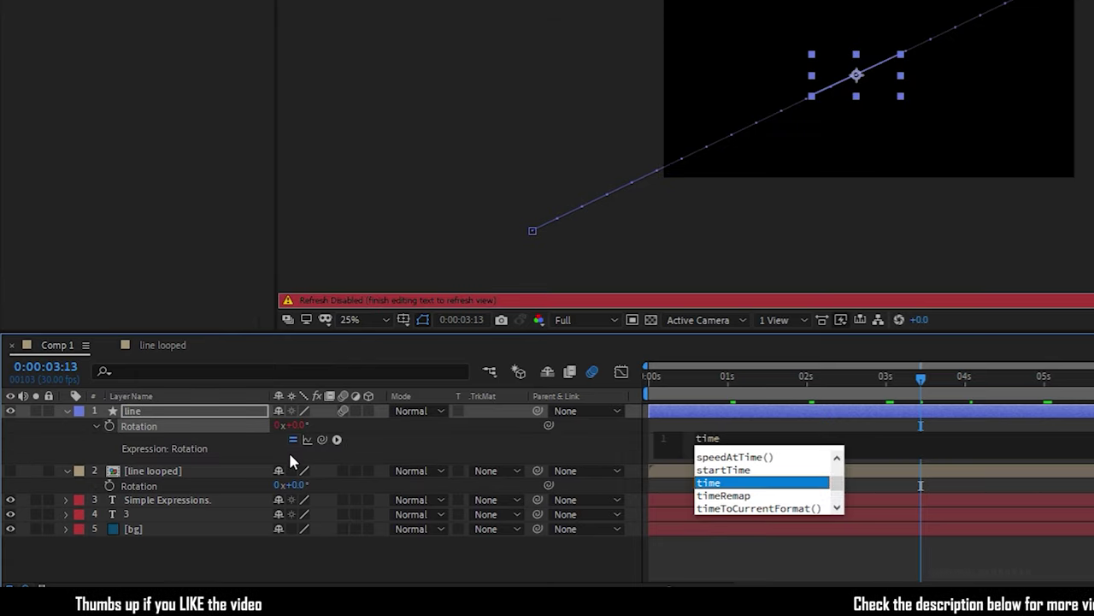
{"action": "type", "text": "*50"}
{"action": "key", "text": "KP_Enter"}
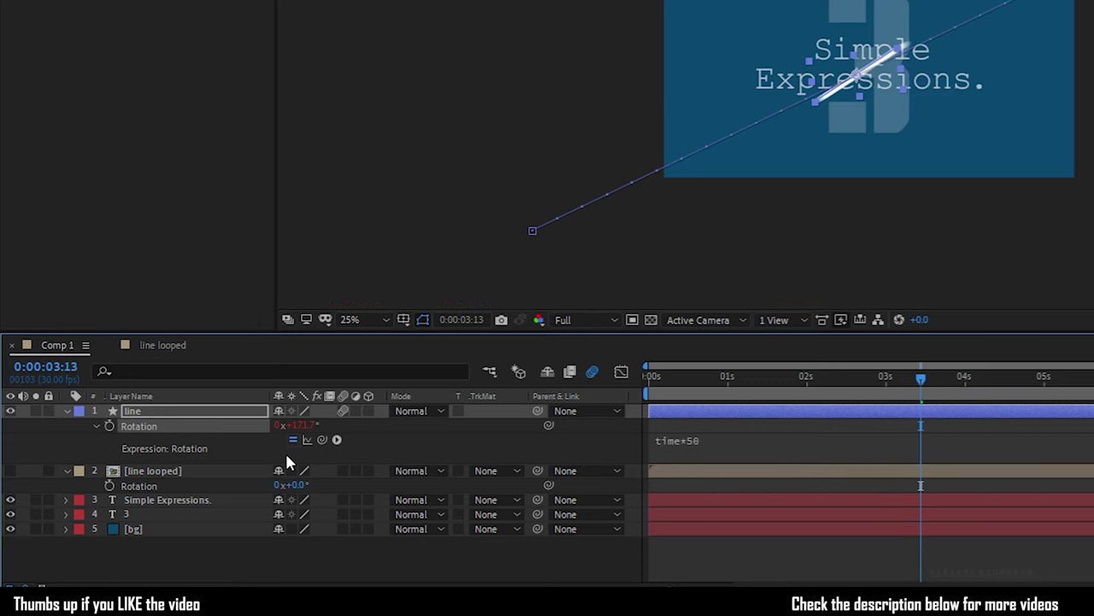
Step: Preview the line layer's rotation from the start of the composition
{"action": "key", "text": "Home"}
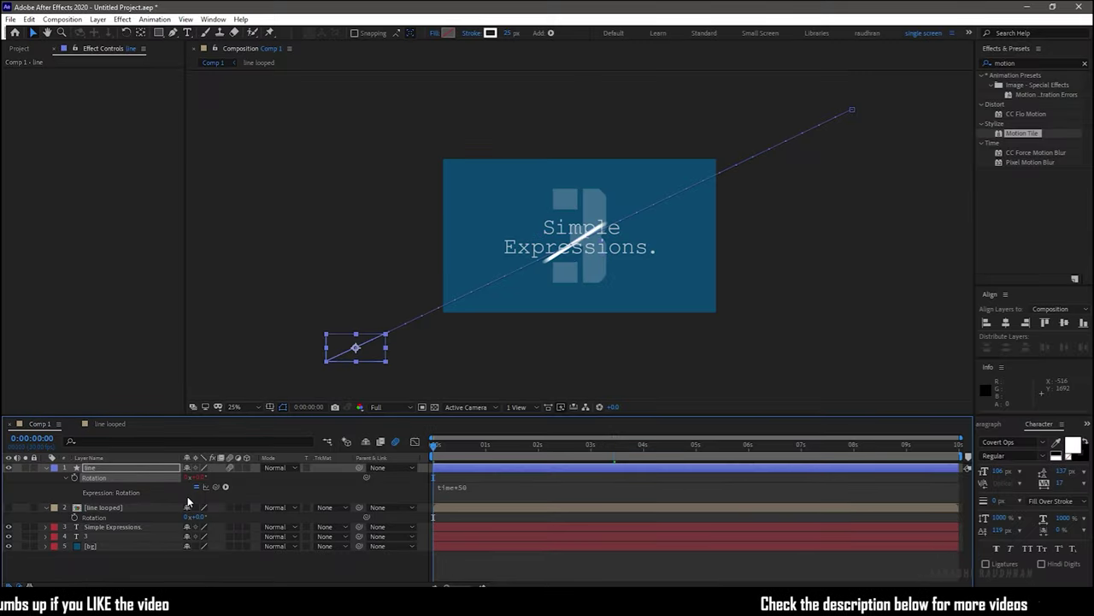
{"action": "key", "text": "space"}
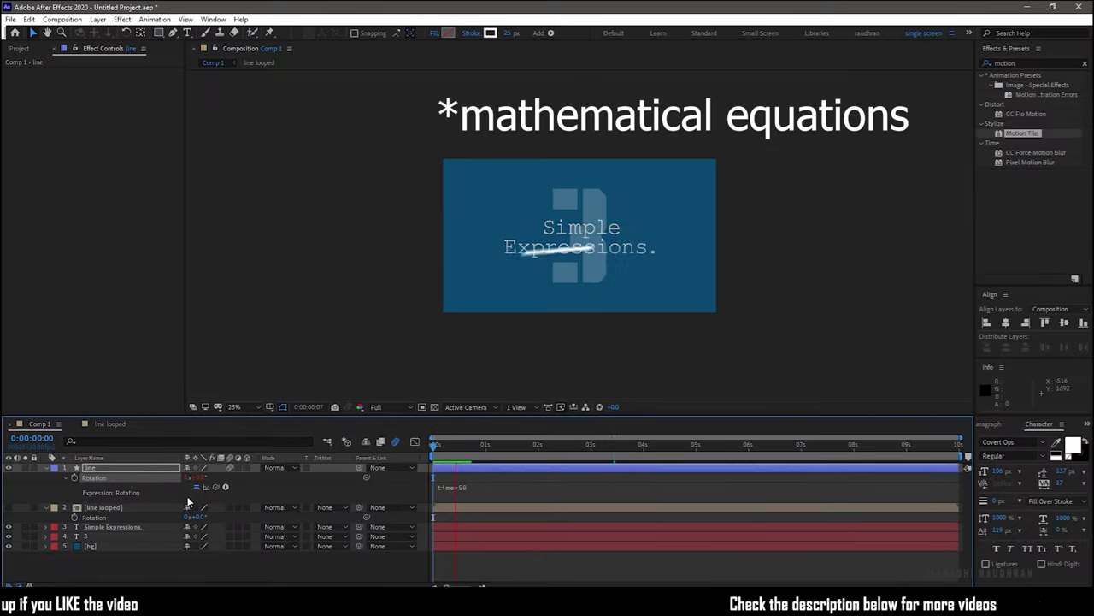
Step: Change the Rotation expression of the line layer to time*500 and preview the spin from the start
{"action": "left_click", "coordinate": [469, 489]}
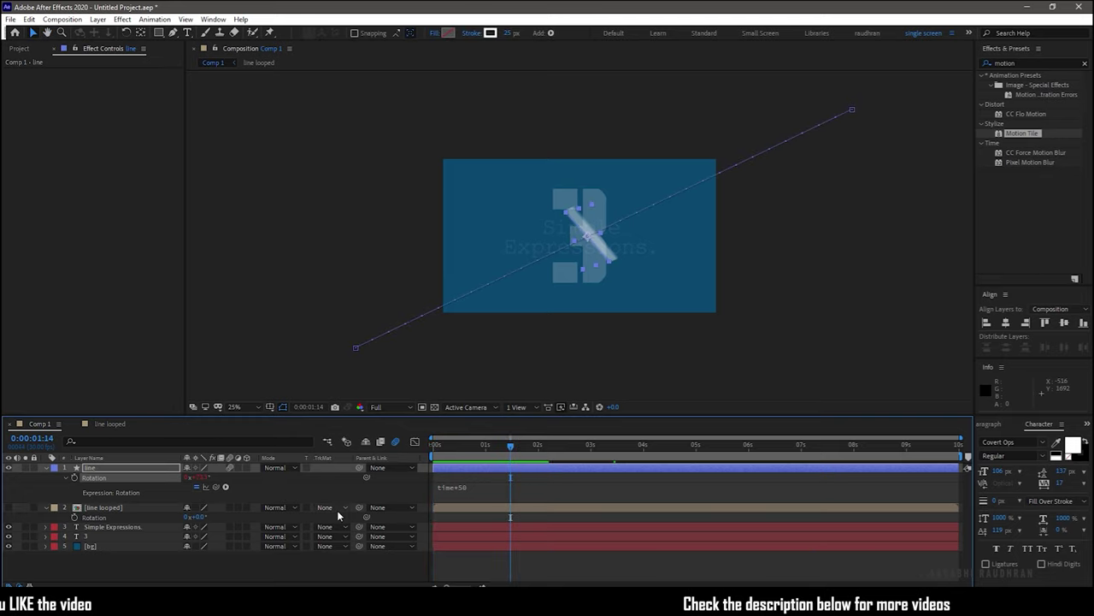
{"action": "left_click", "coordinate": [485, 488]}
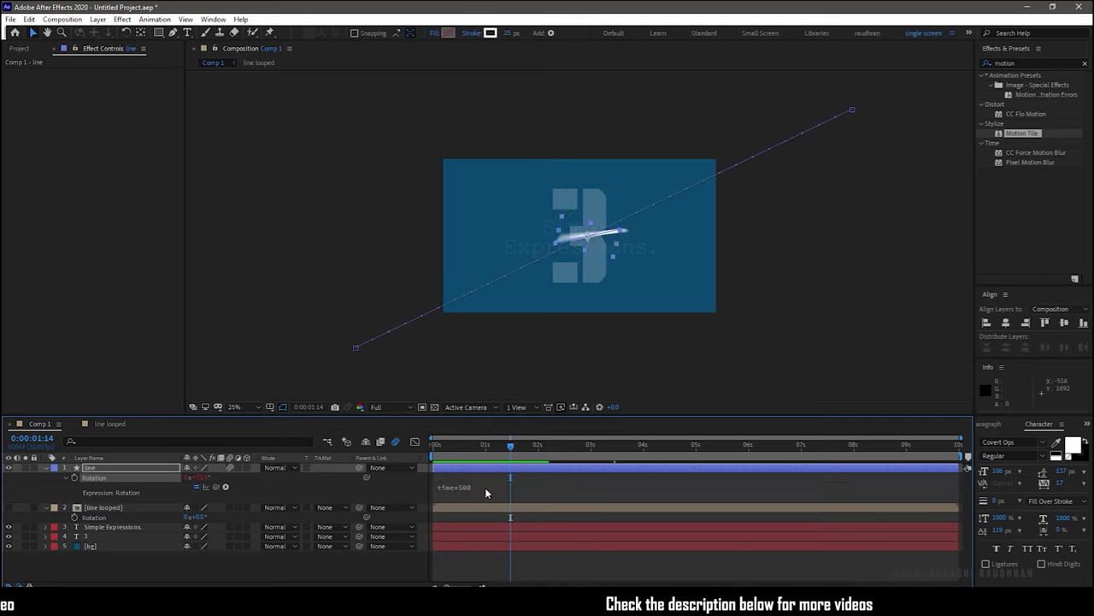
{"action": "type", "text": "0"}
{"action": "key", "text": "KP_Enter"}
{"action": "key", "text": "Home"}
{"action": "key", "text": "space"}
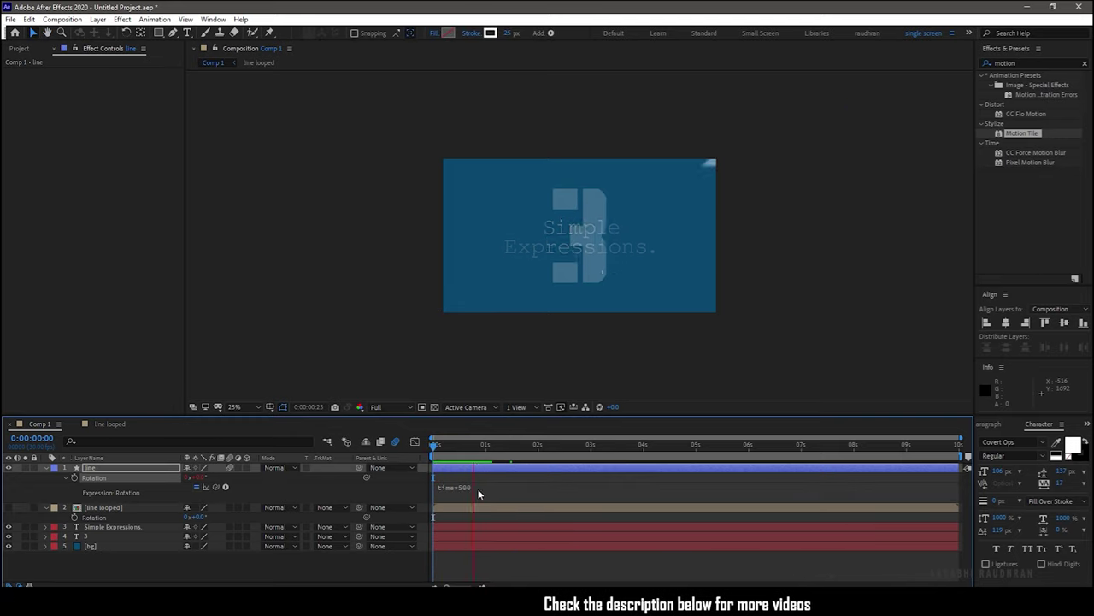
{"action": "key", "text": "space"}
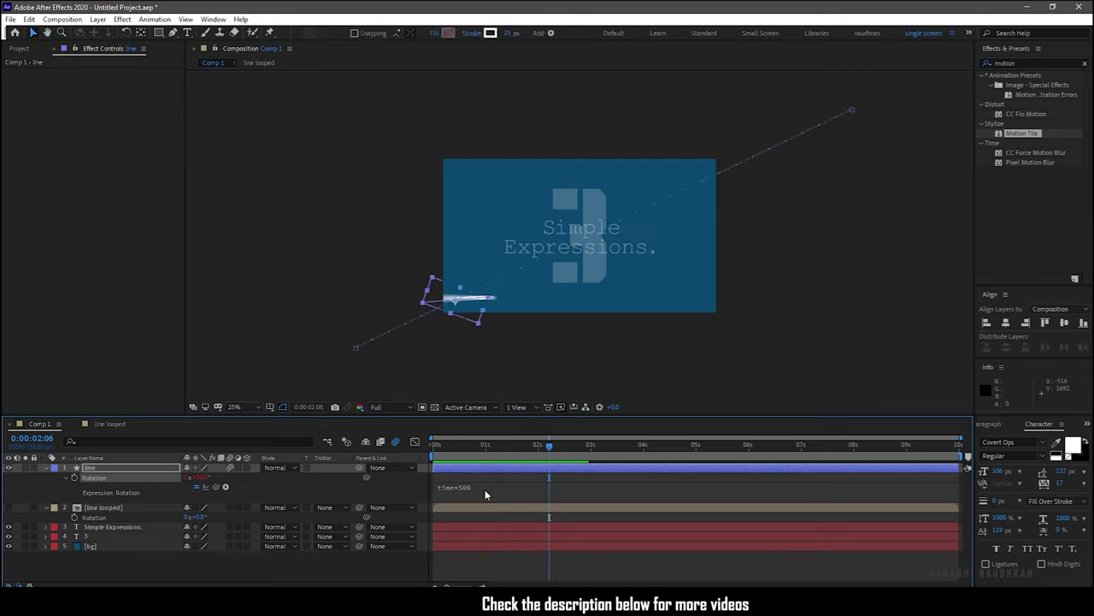
Step: Change the Rotation expression of the line layer to time*50000 and preview the spin from the start
{"action": "left_click", "coordinate": [549, 446]}
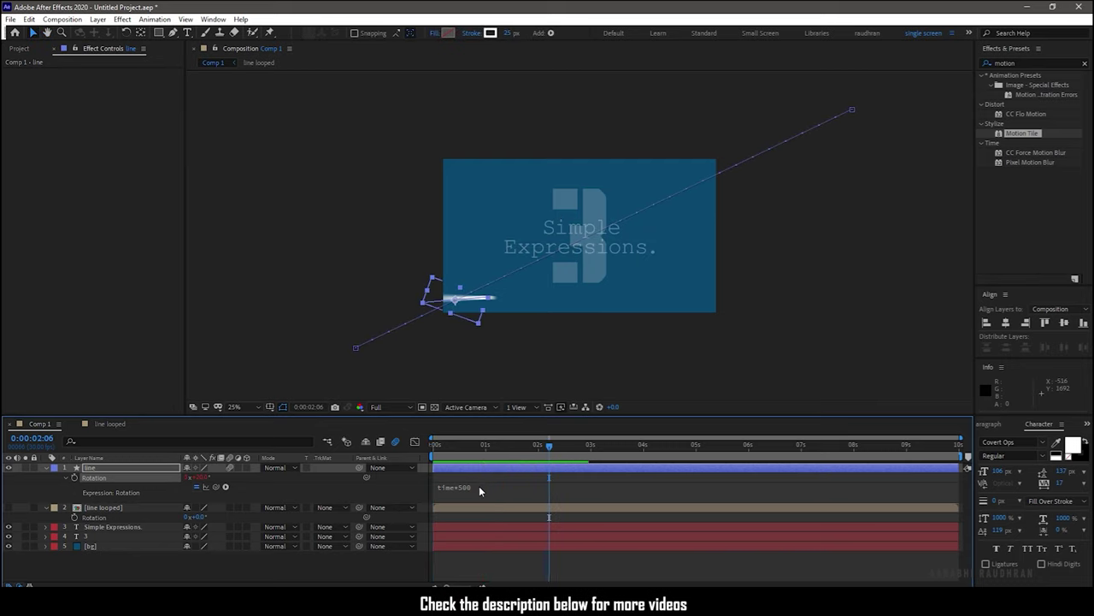
{"action": "left_click", "coordinate": [479, 486]}
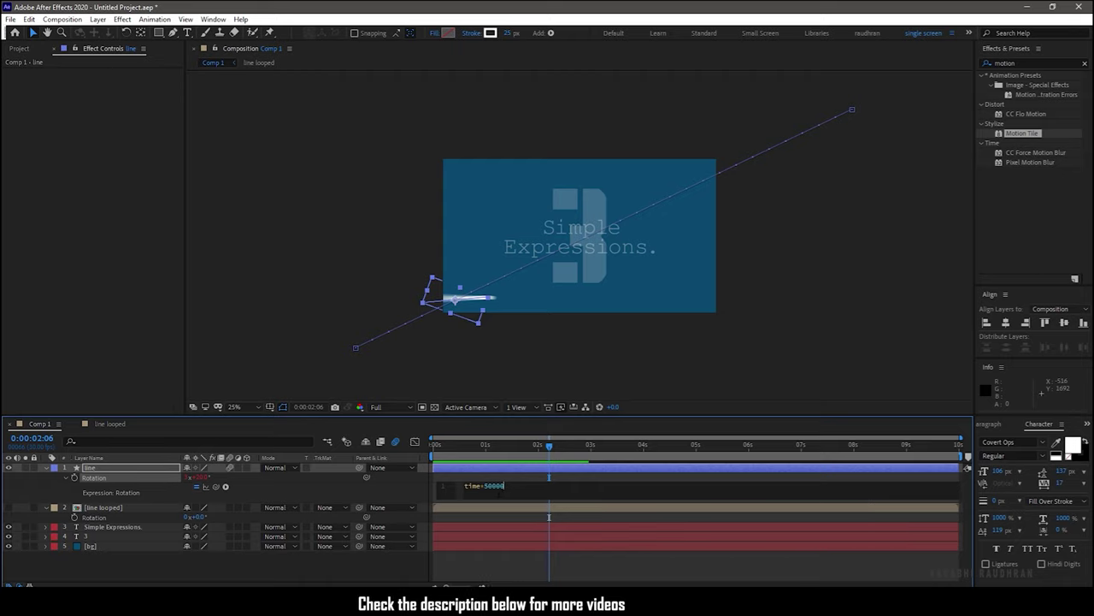
{"action": "key", "text": "KP_Enter"}
{"action": "key", "text": "Home"}
{"action": "key", "text": "space"}
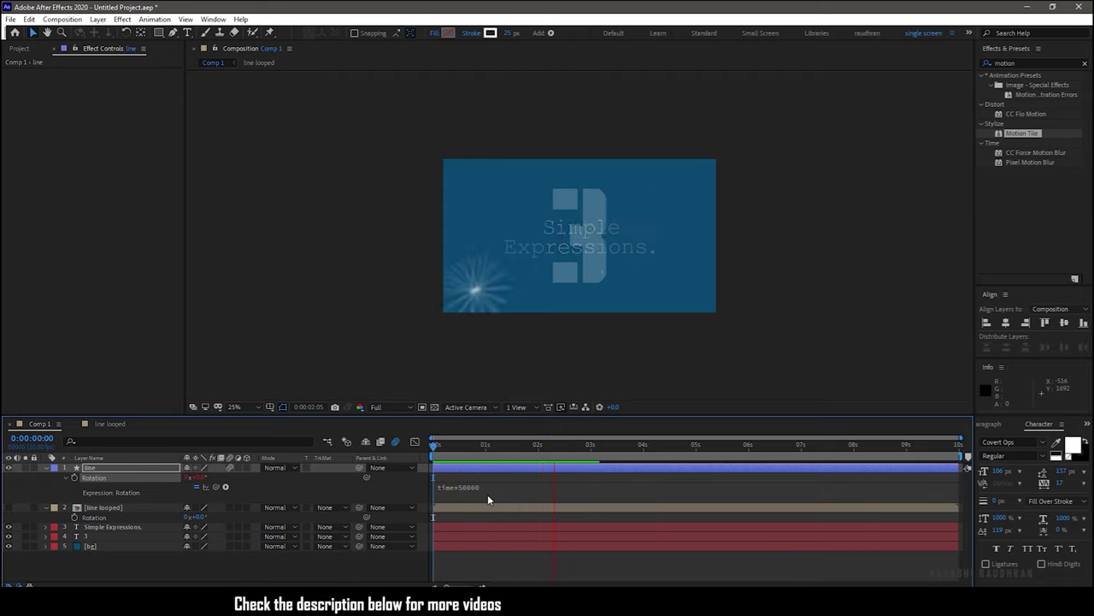
{"action": "key", "text": "space"}
Step: At 0:00:00:12, turn off motion blur for the line layer and preview the spin without it
{"action": "left_click", "coordinate": [475, 446]}
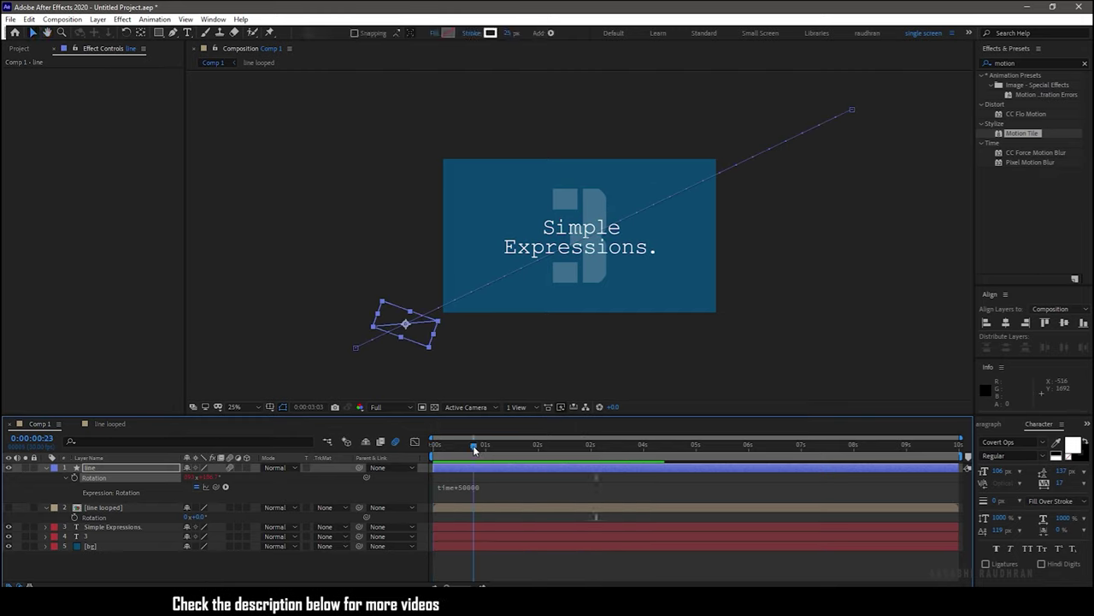
{"action": "left_click_drag", "start_coordinate": [475, 446], "coordinate": [454, 446]}
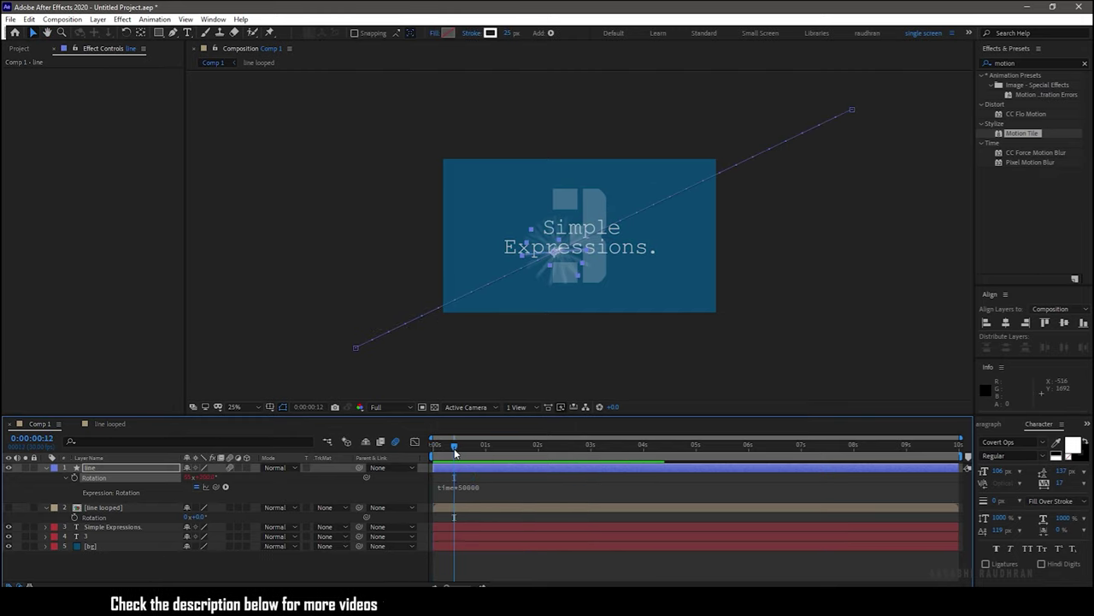
{"action": "left_click", "coordinate": [227, 468]}
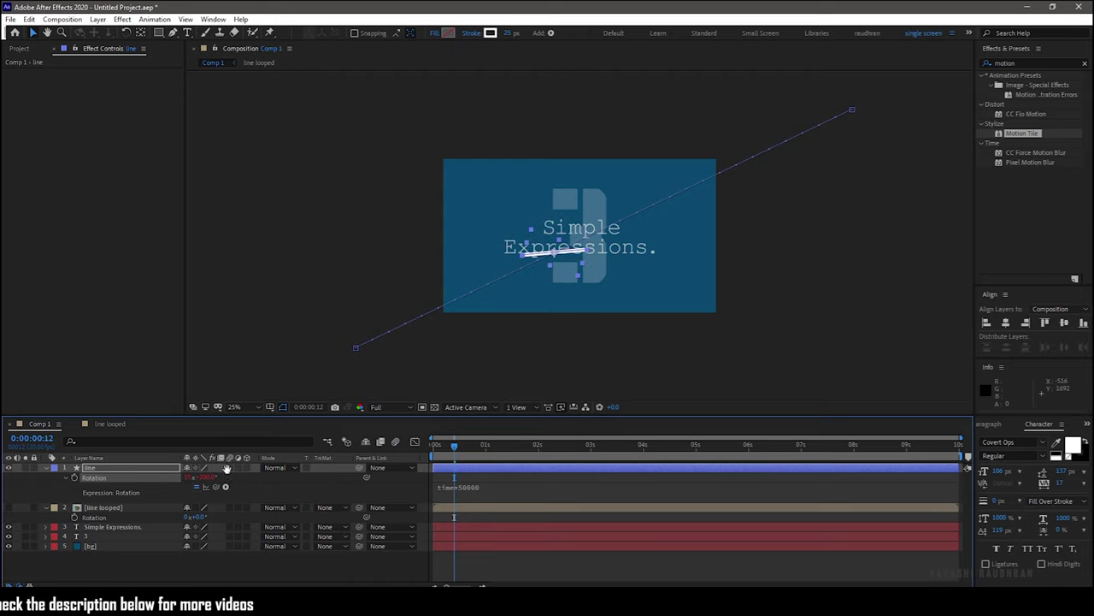
{"action": "key", "text": "space"}
{"action": "left_click_drag", "start_coordinate": [544, 451], "coordinate": [454, 453]}
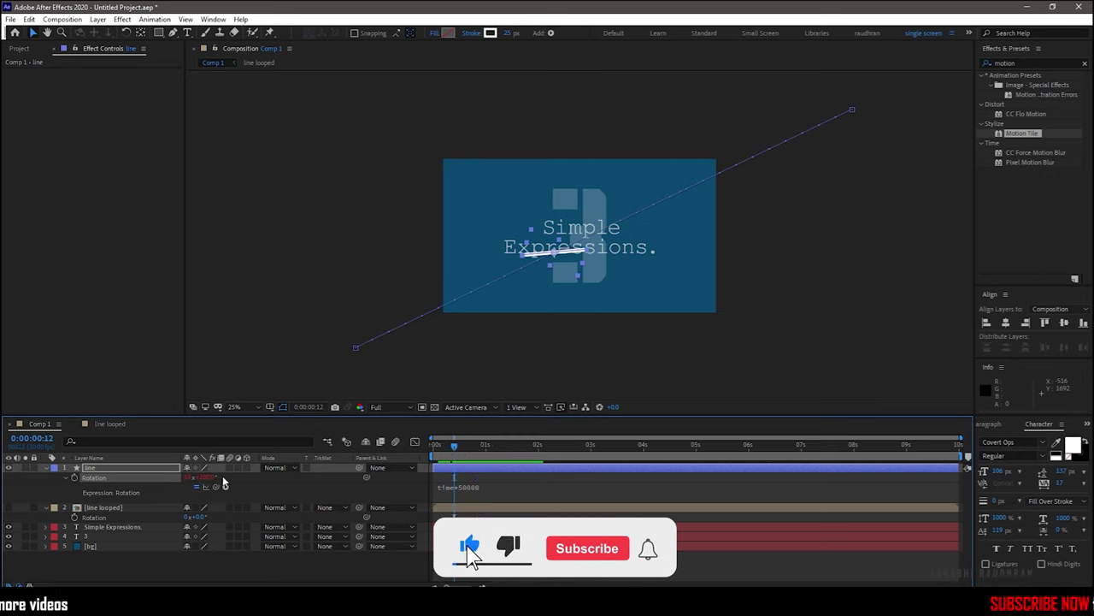
Step: Re-enable motion blur on the line layer and preview it with the Rotation expression set to time*500000
{"action": "left_click", "coordinate": [228, 468]}
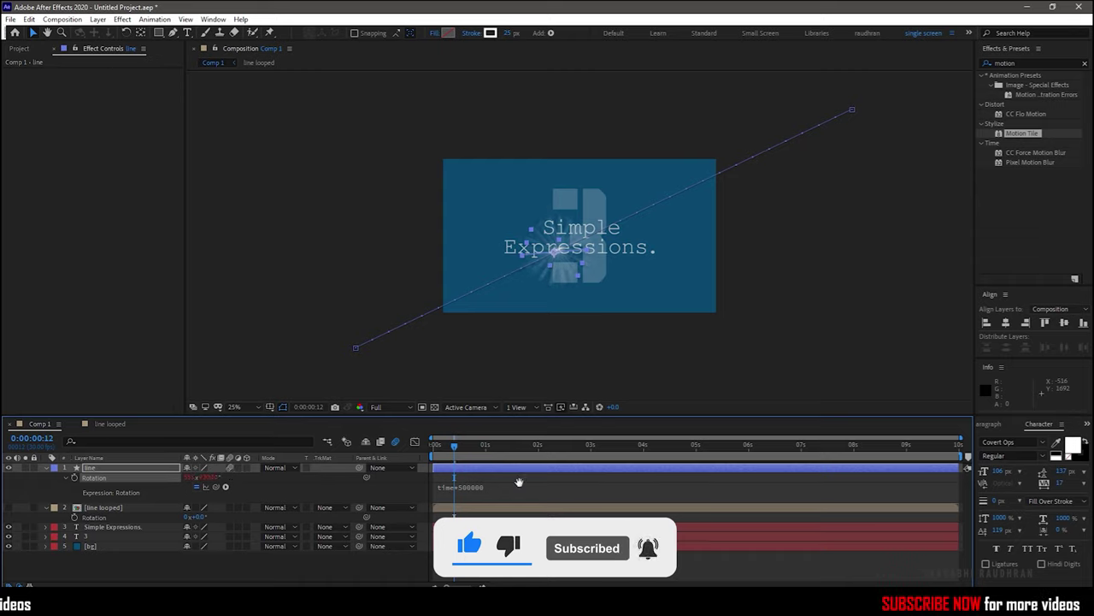
{"action": "key", "text": "space"}
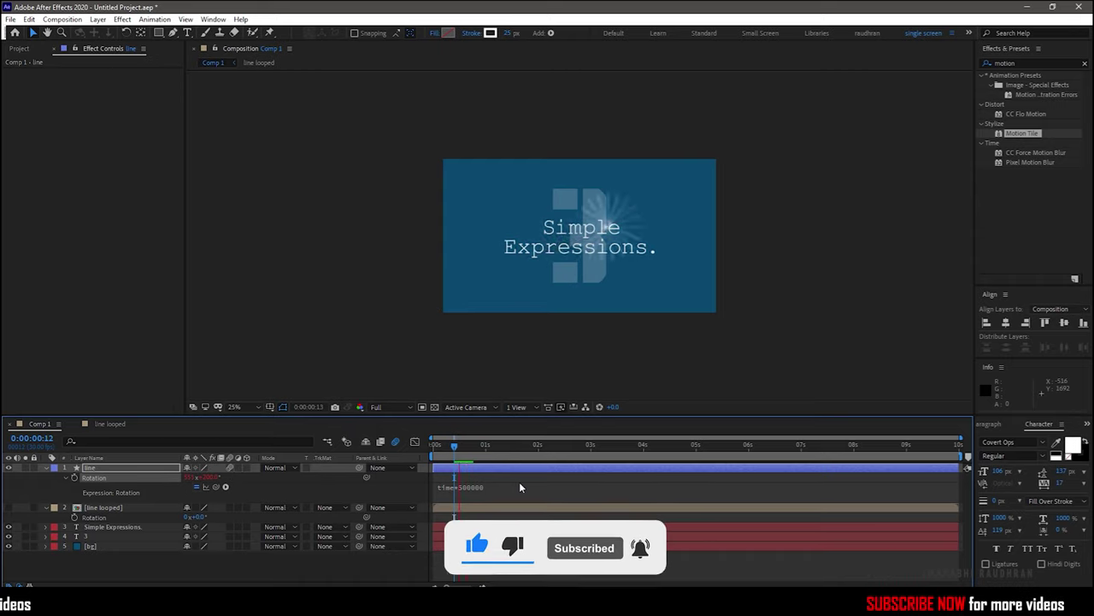
{"action": "key", "text": "space"}
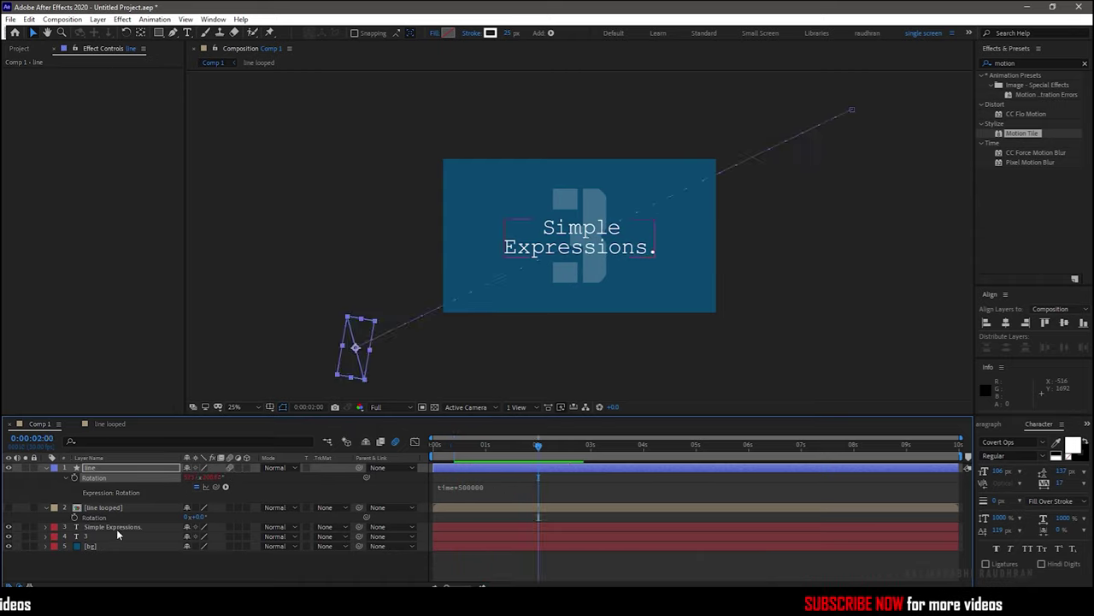